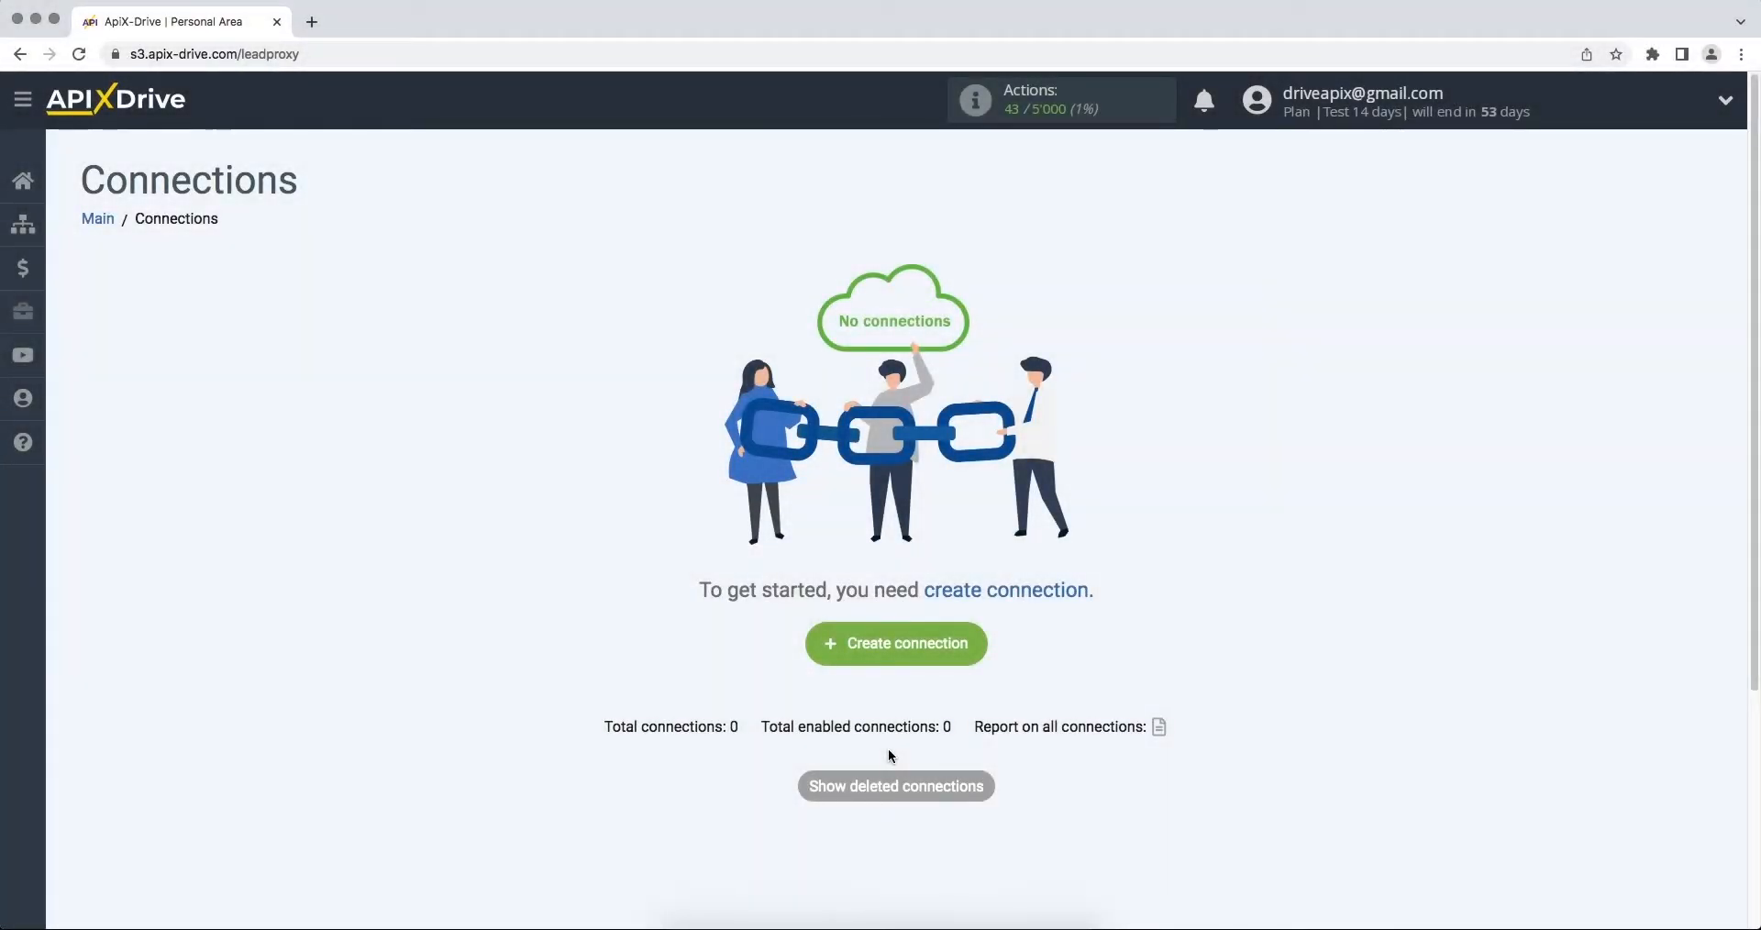
- Create a new connection and set Salesforce CRM as its data source system
{"action": "left_click", "coordinate": [836, 656]}
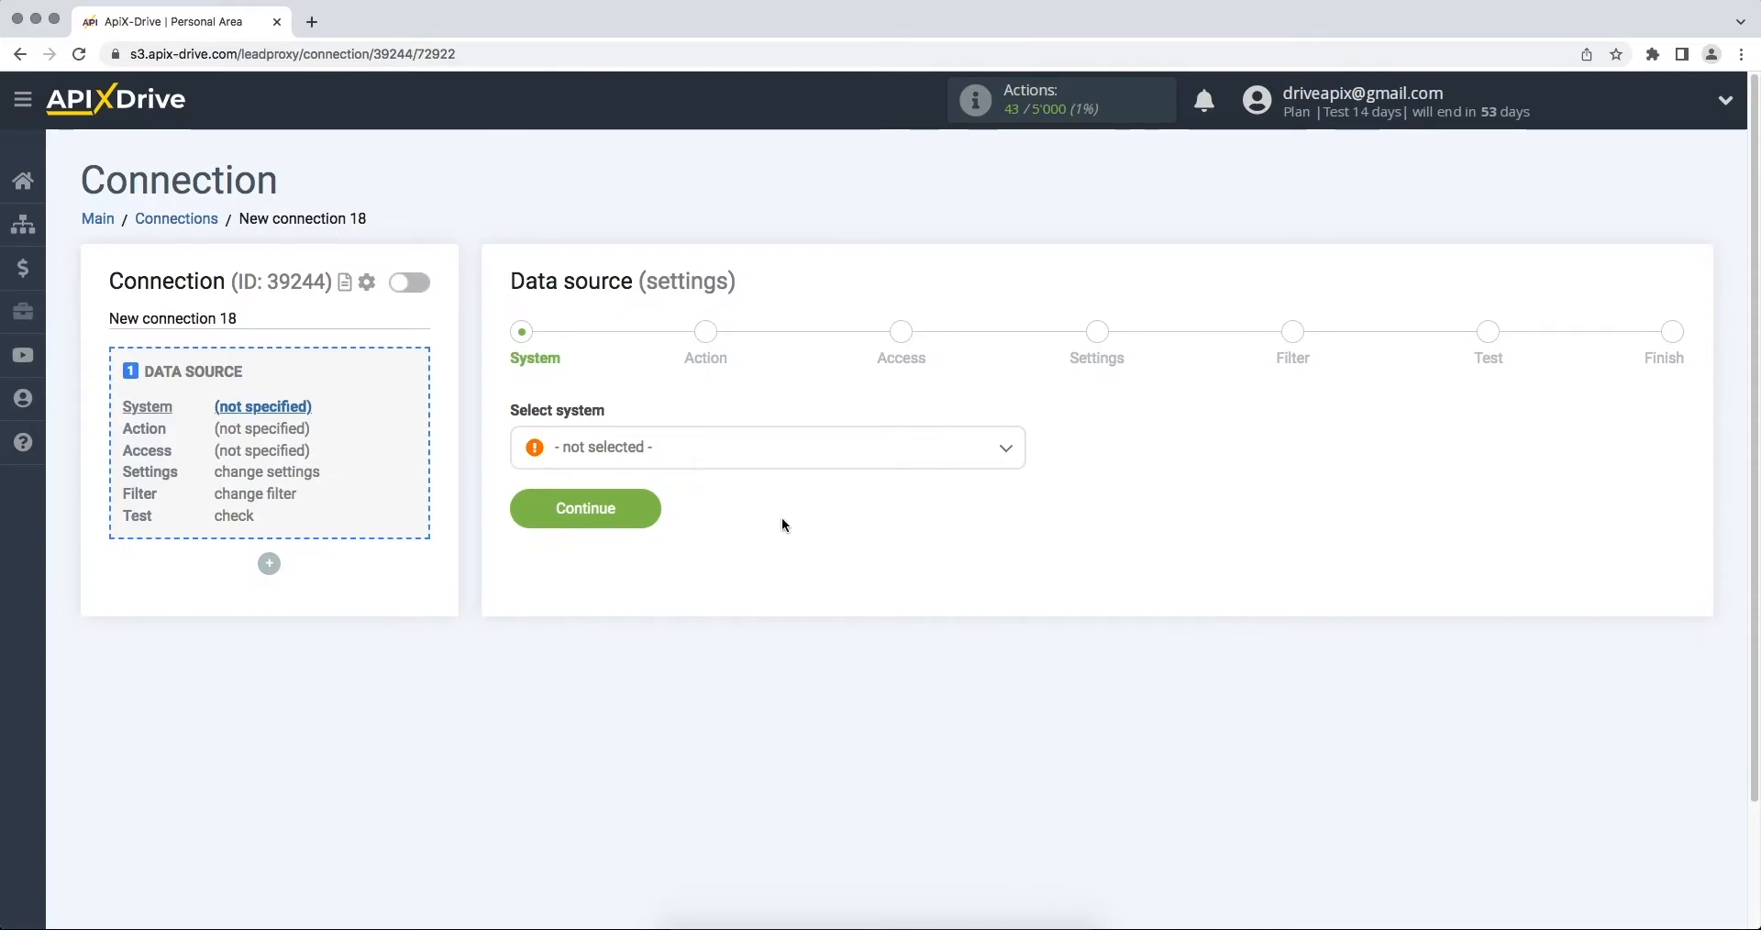
{"action": "left_click", "coordinate": [752, 448]}
{"action": "left_click_drag", "start_coordinate": [1019, 482], "coordinate": [1023, 699]}
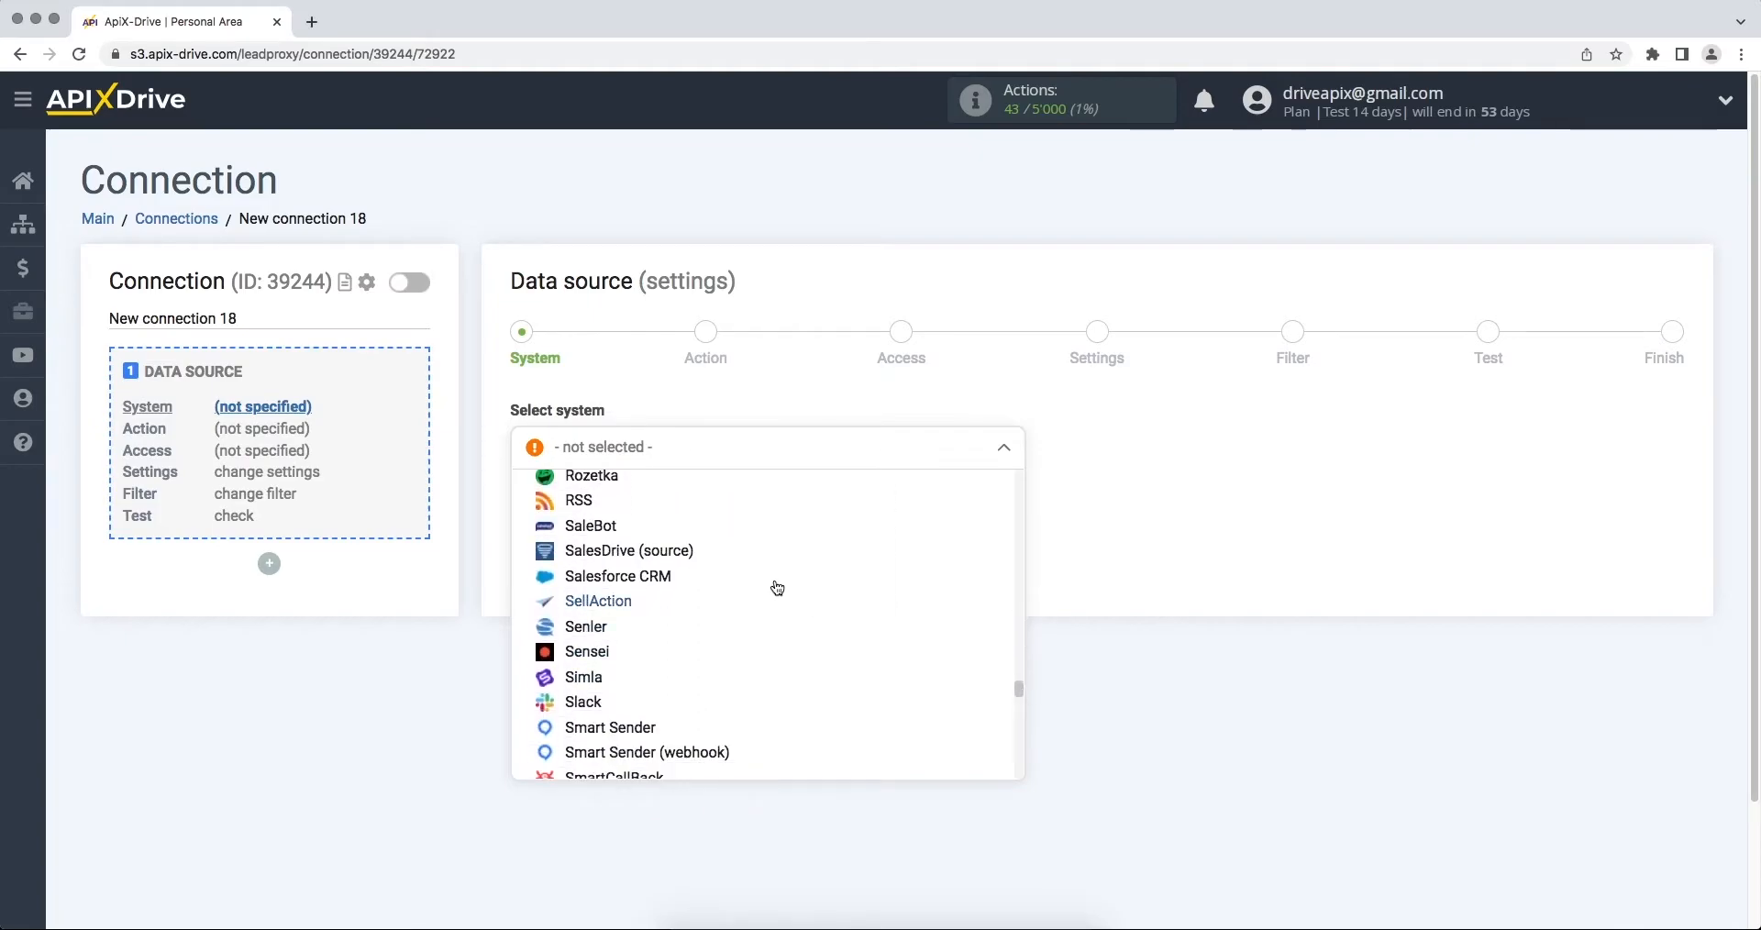
{"action": "left_click", "coordinate": [686, 571]}
{"action": "left_click", "coordinate": [541, 516]}
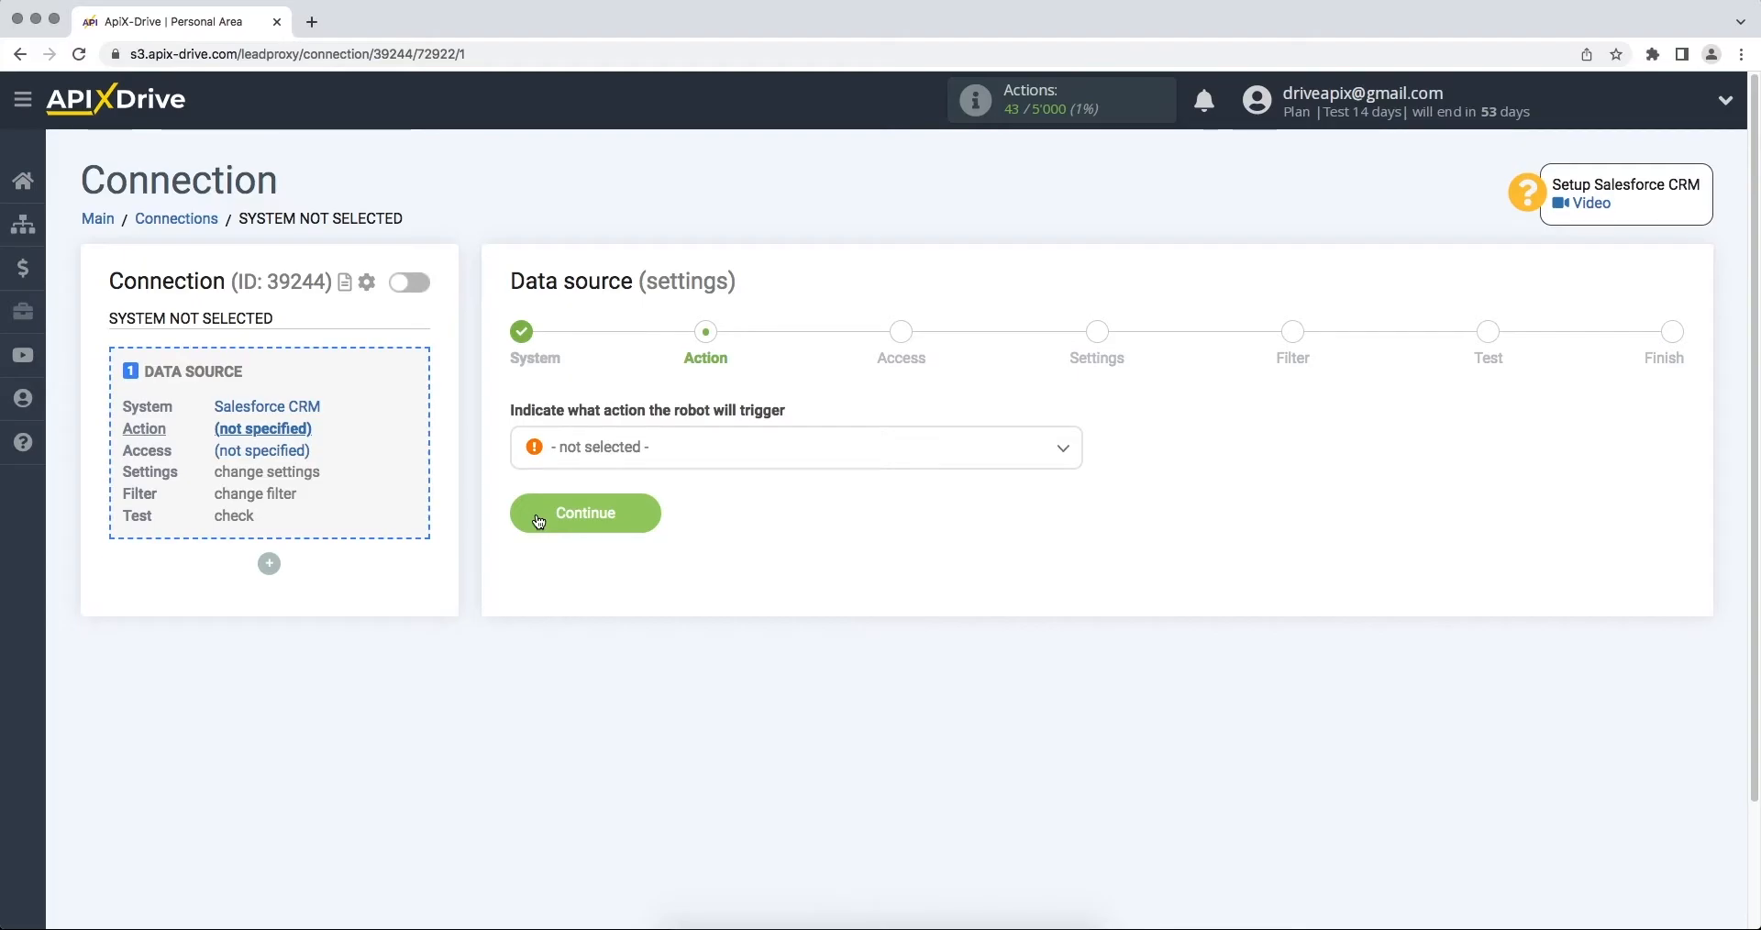
- Set the data source action to Get LEADS (new) and continue to the access stage
{"action": "left_click", "coordinate": [723, 461]}
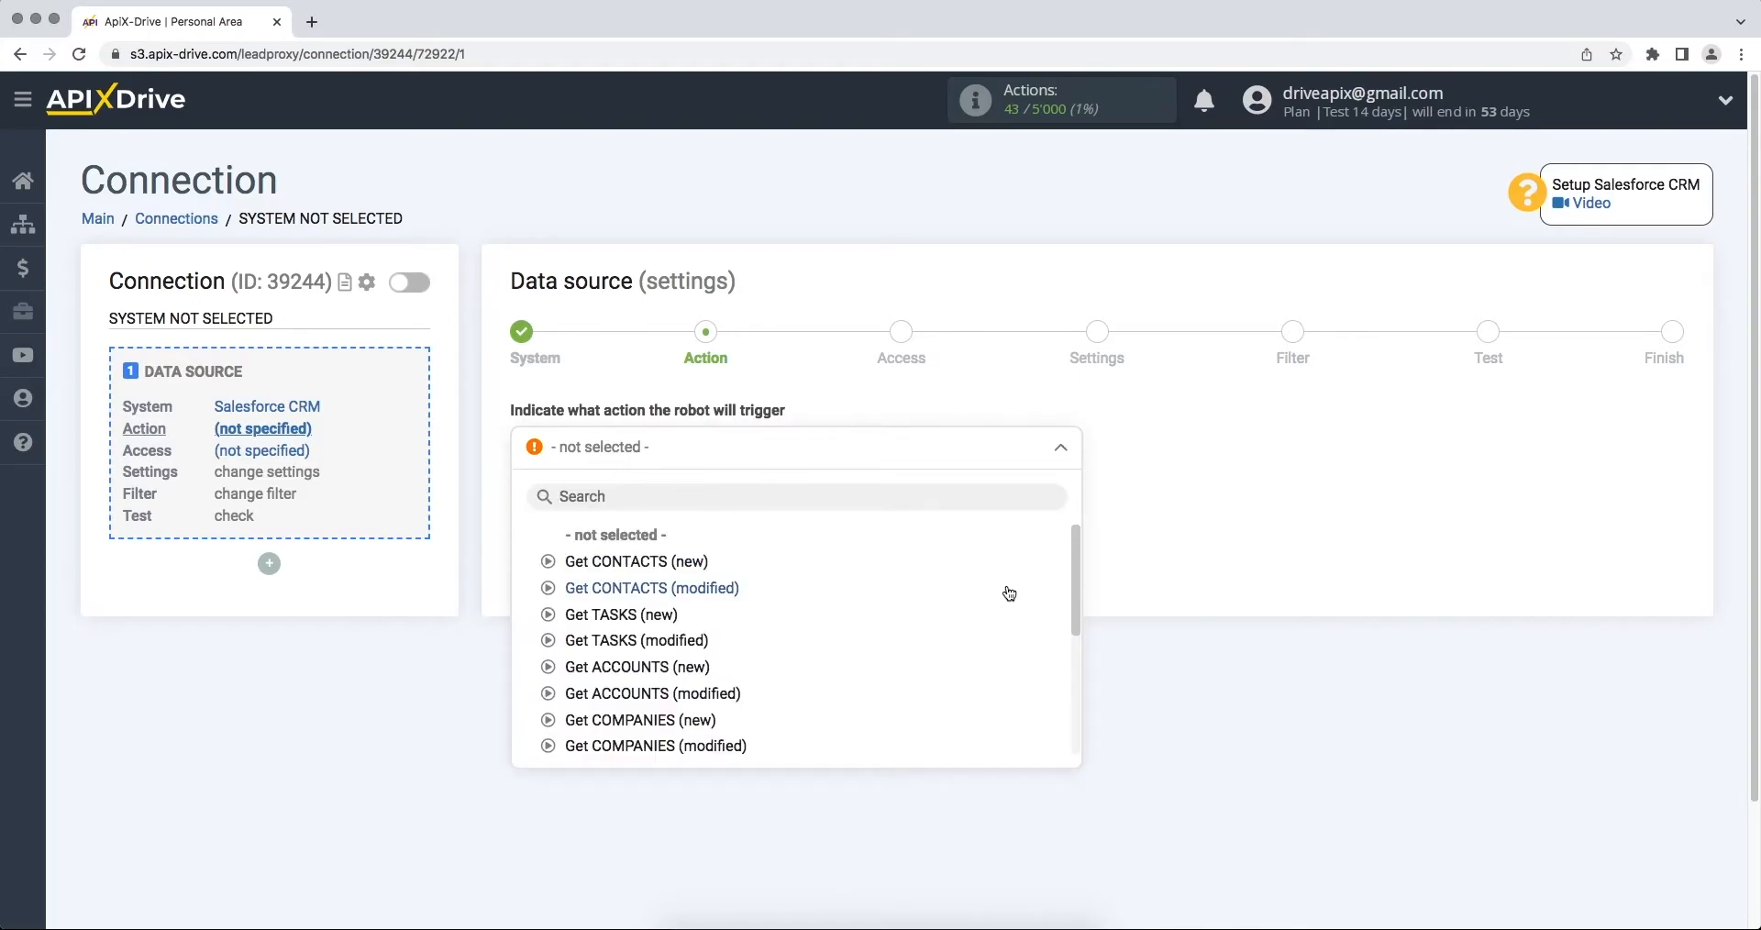
{"action": "left_click_drag", "start_coordinate": [1077, 541], "coordinate": [1081, 615]}
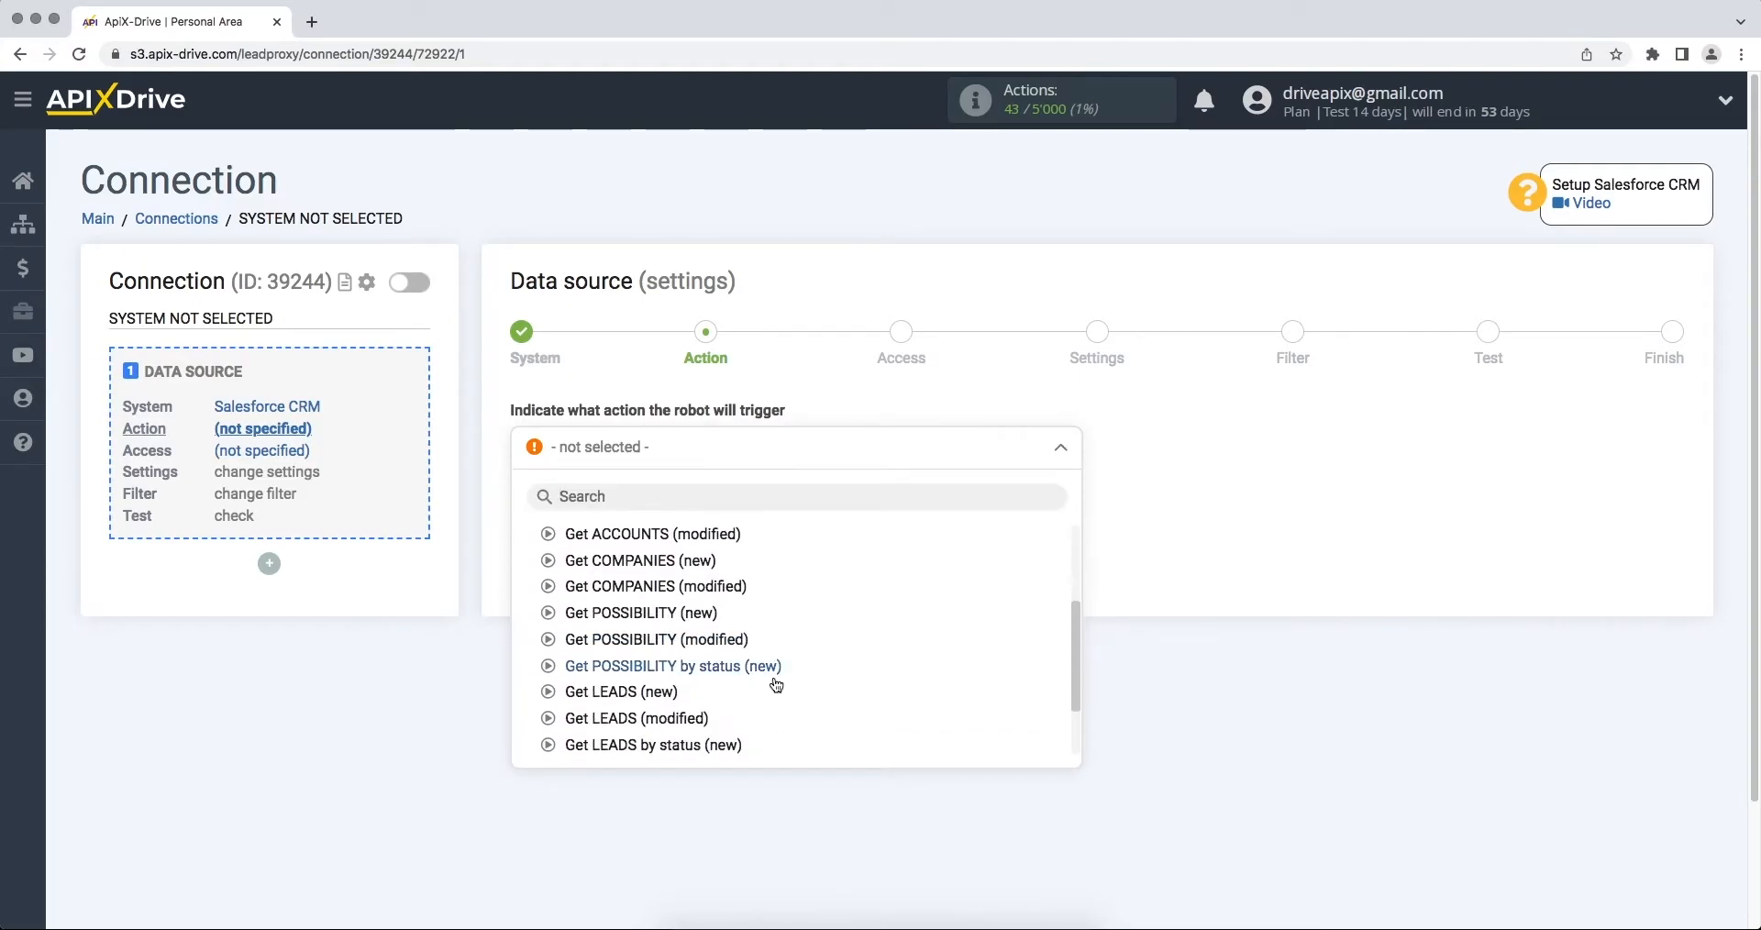
{"action": "left_click", "coordinate": [640, 692]}
{"action": "left_click", "coordinate": [521, 532]}
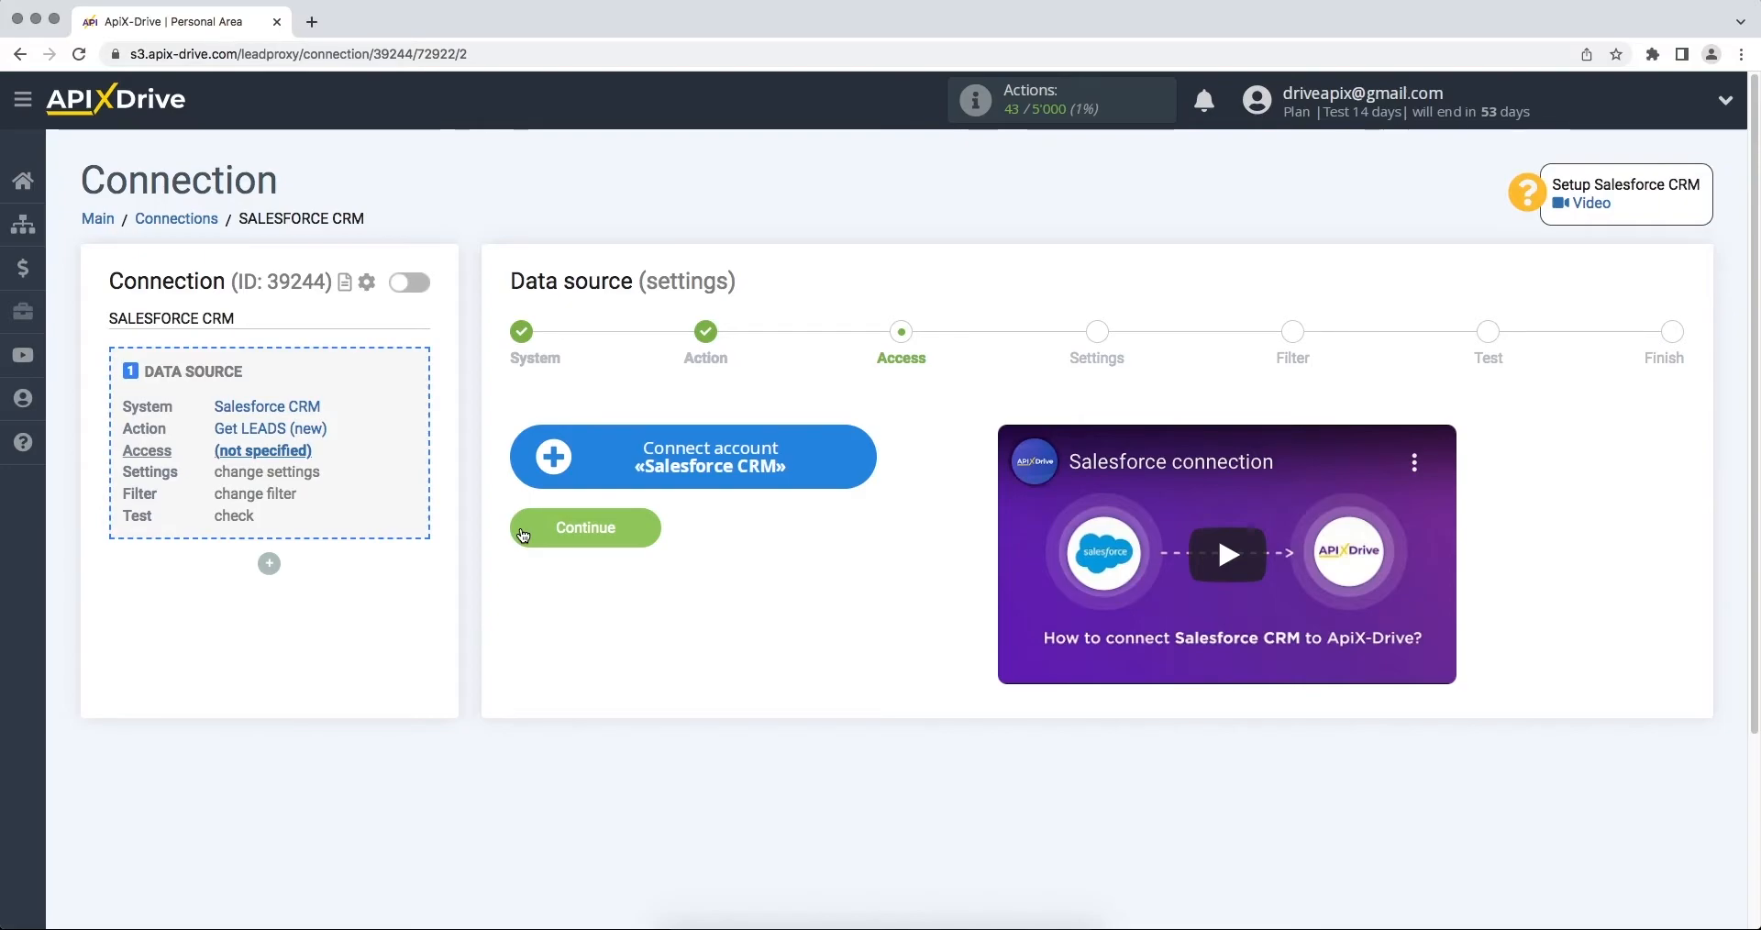
- Start connecting a Salesforce CRM account and log in with the account's username and password
{"action": "left_click", "coordinate": [554, 468]}
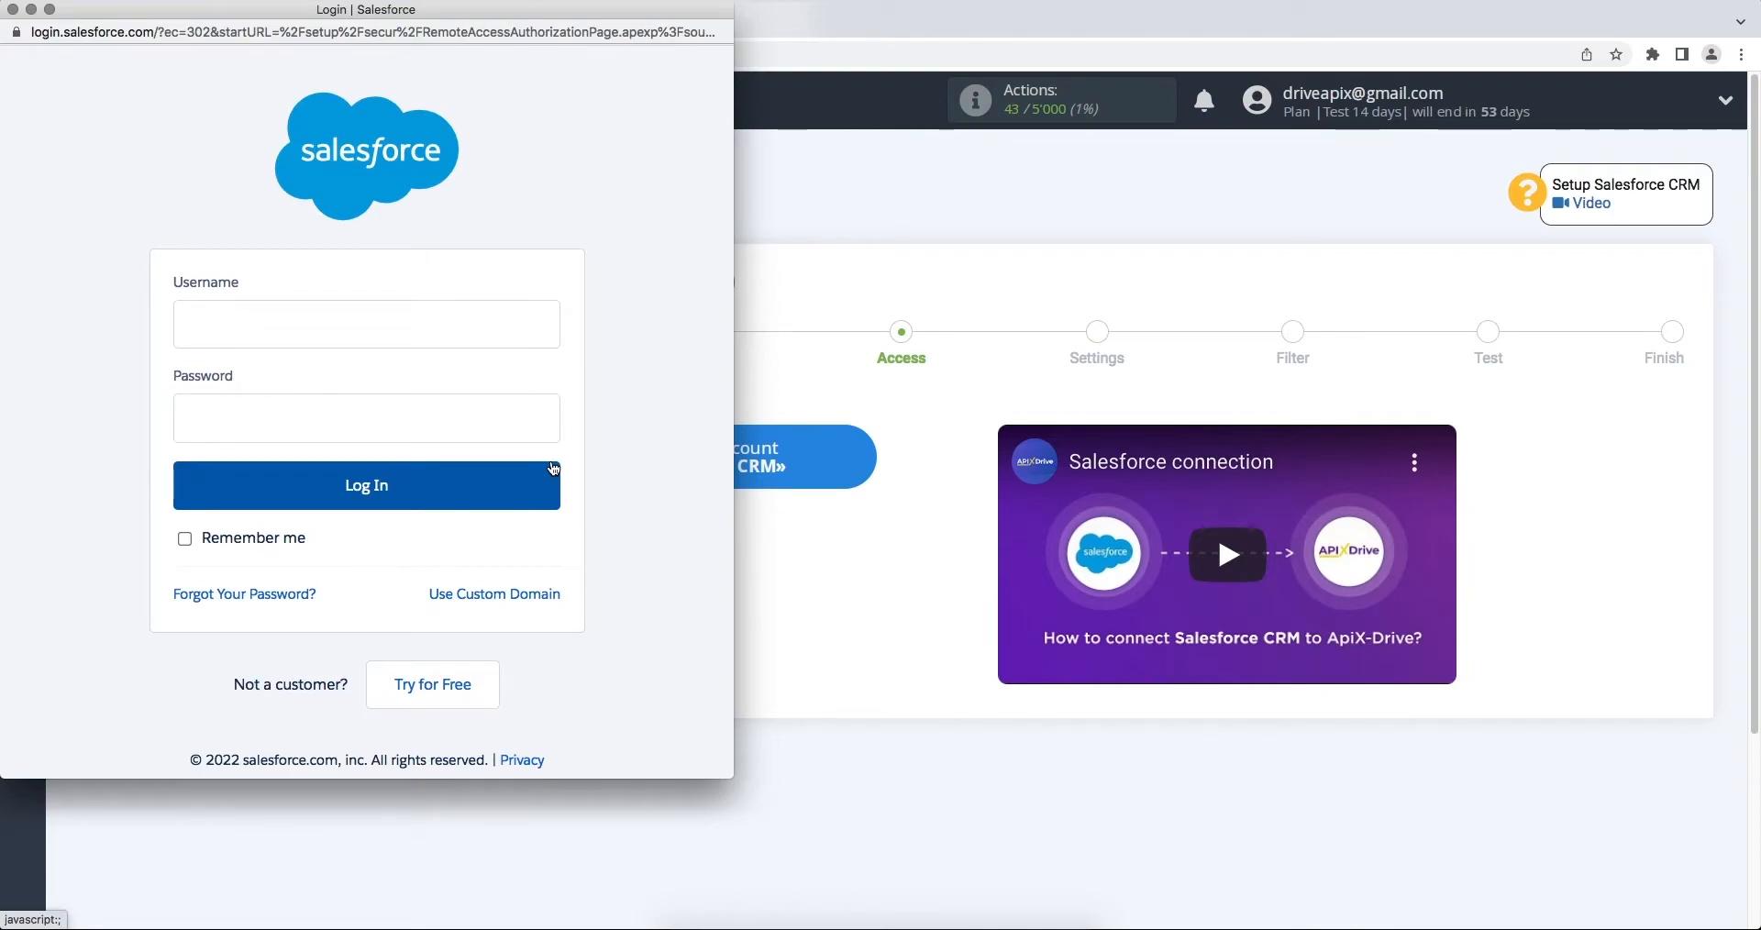
{"action": "left_click", "coordinate": [462, 330]}
{"action": "type", "text": "username1"}
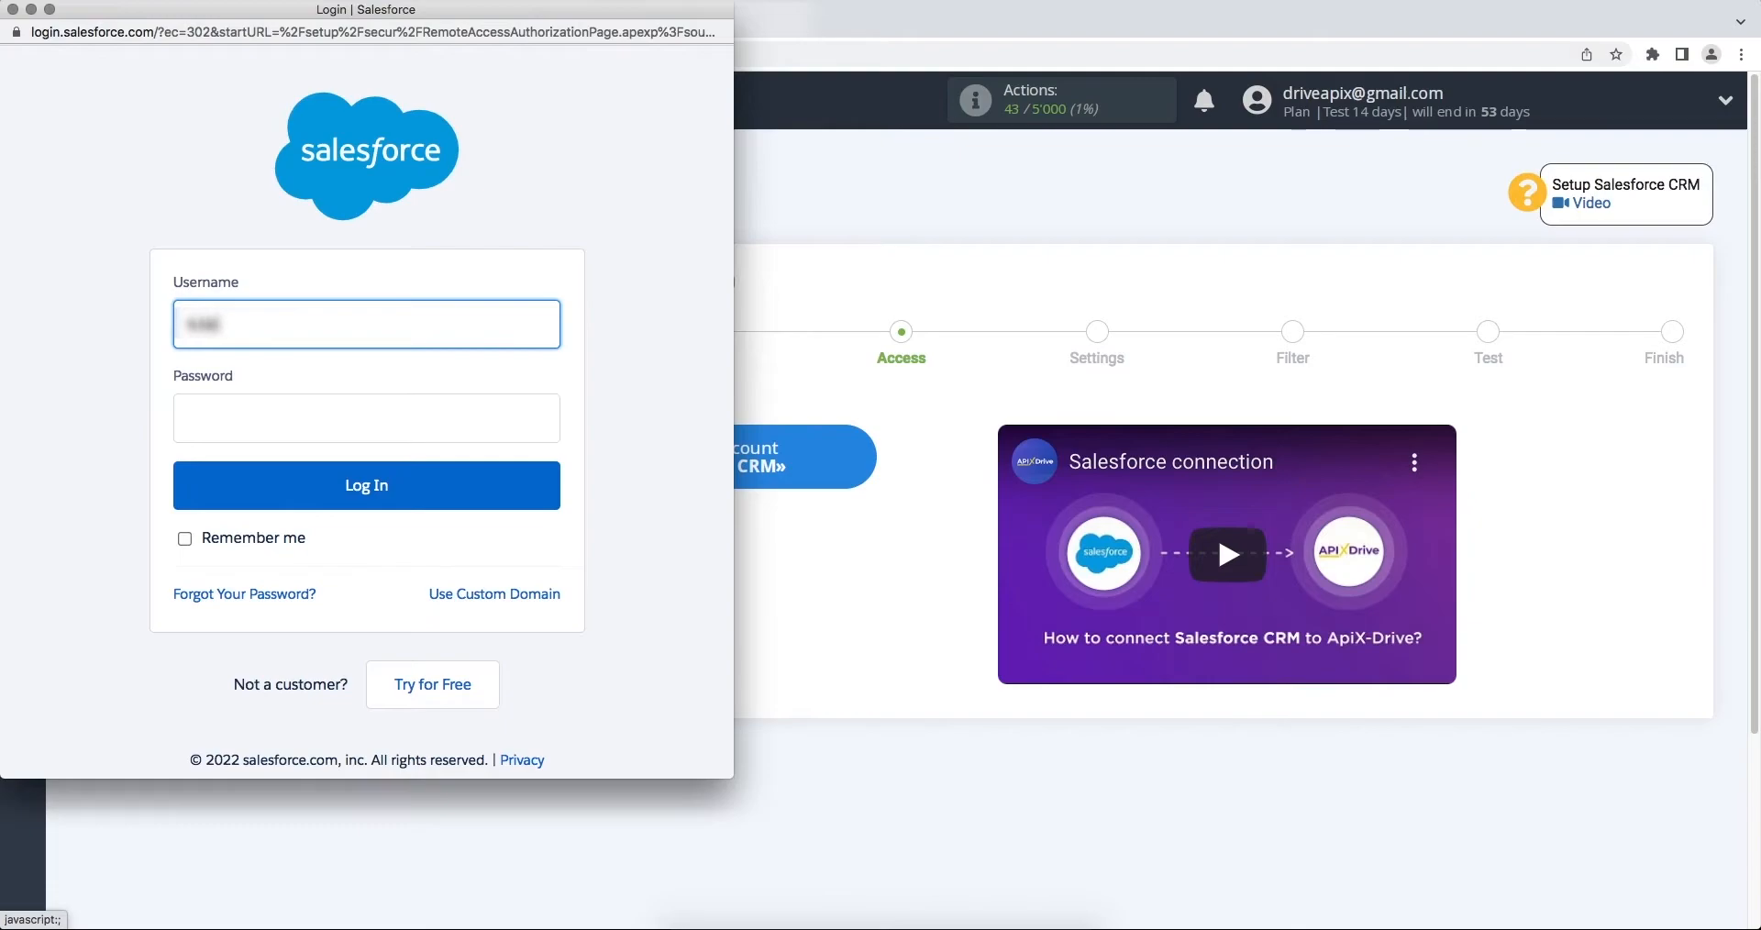
{"action": "type", "text": "xxxx@apix-dr"}
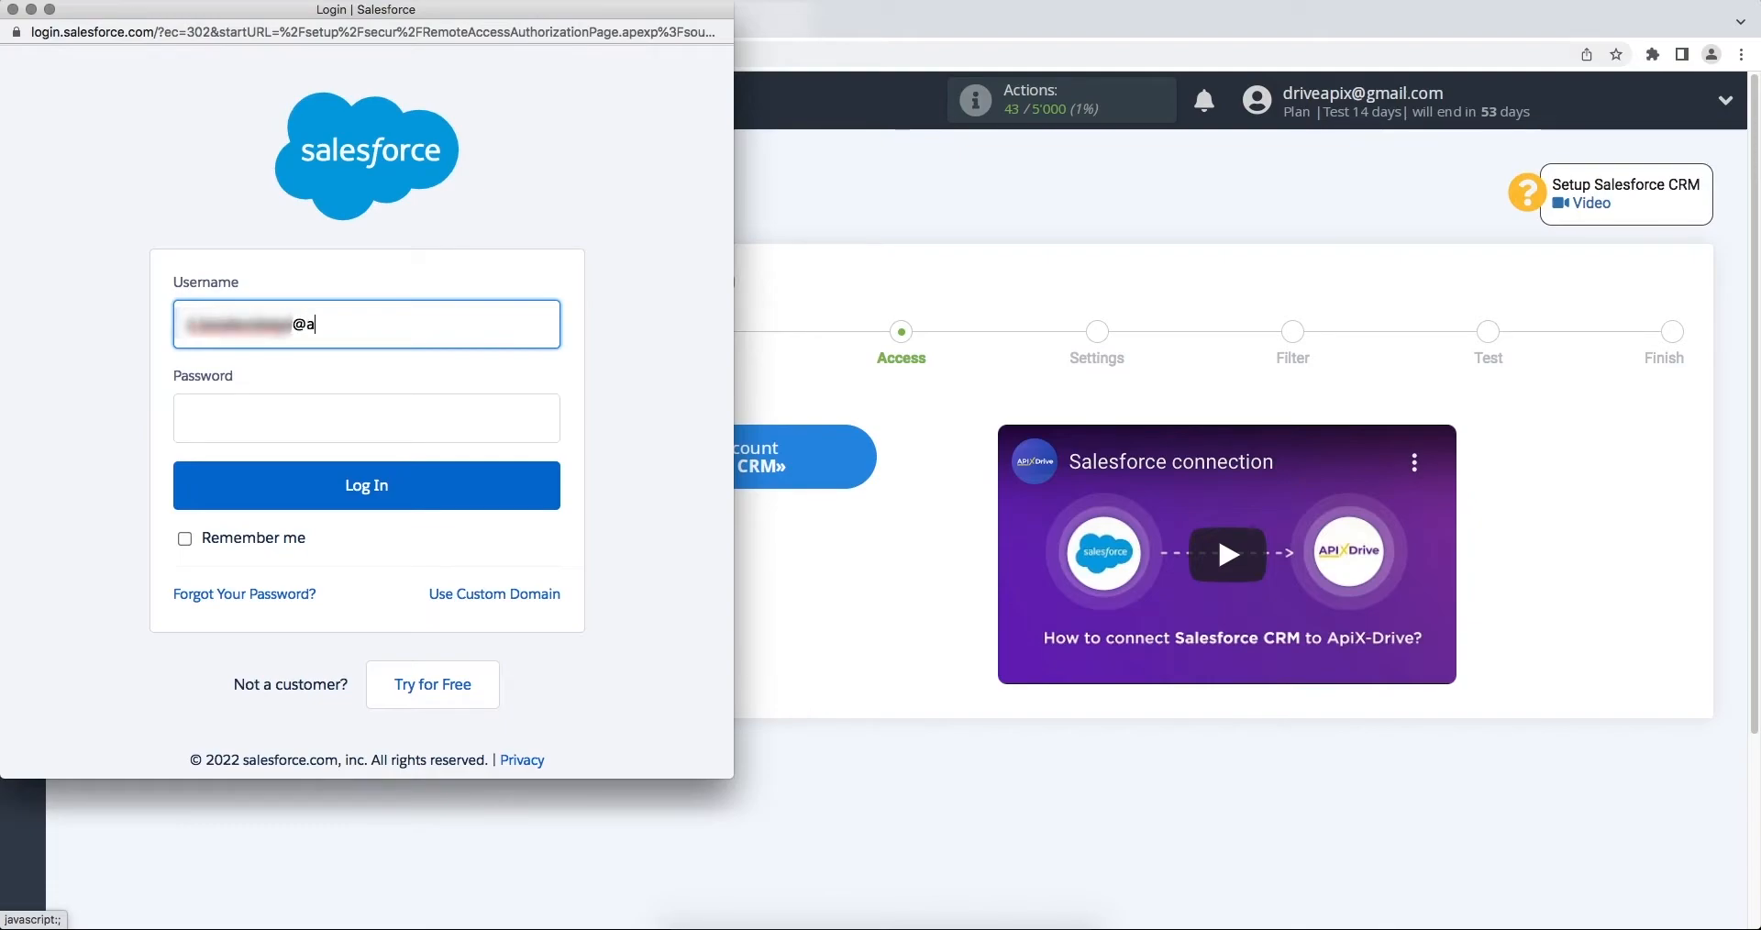
{"action": "type", "text": "ive.com"}
{"action": "left_click", "coordinate": [444, 404]}
{"action": "type", "text": "•••••"}
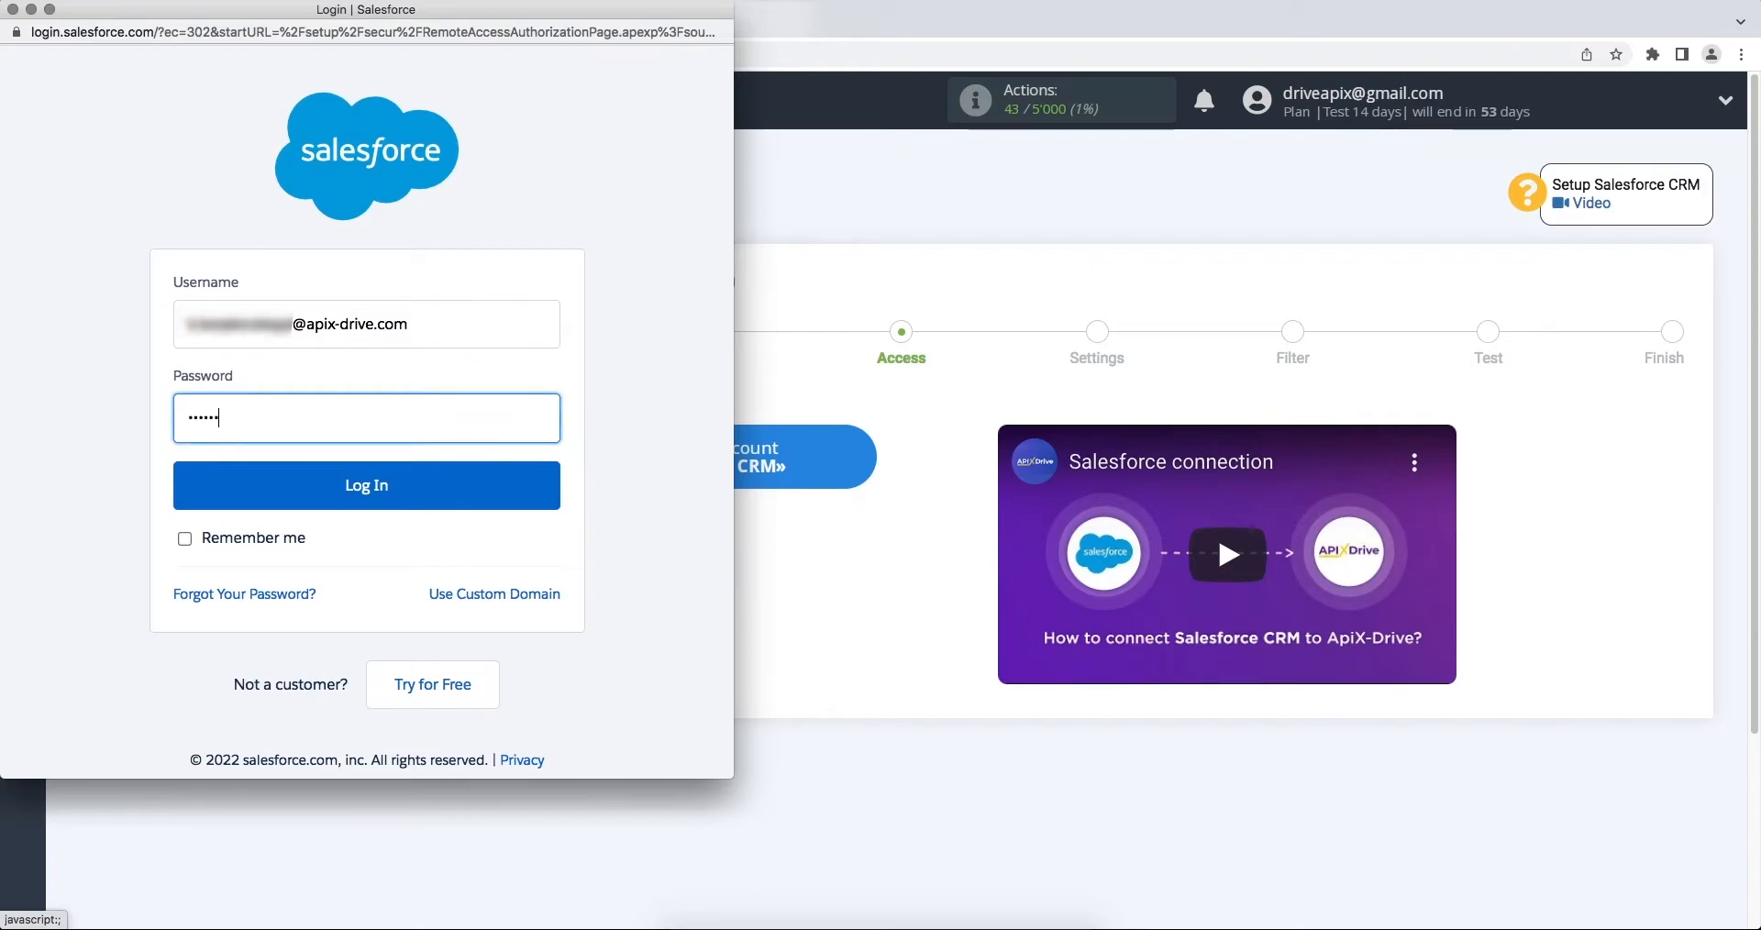
{"action": "type", "text": "••••••"}
{"action": "left_click", "coordinate": [453, 486]}
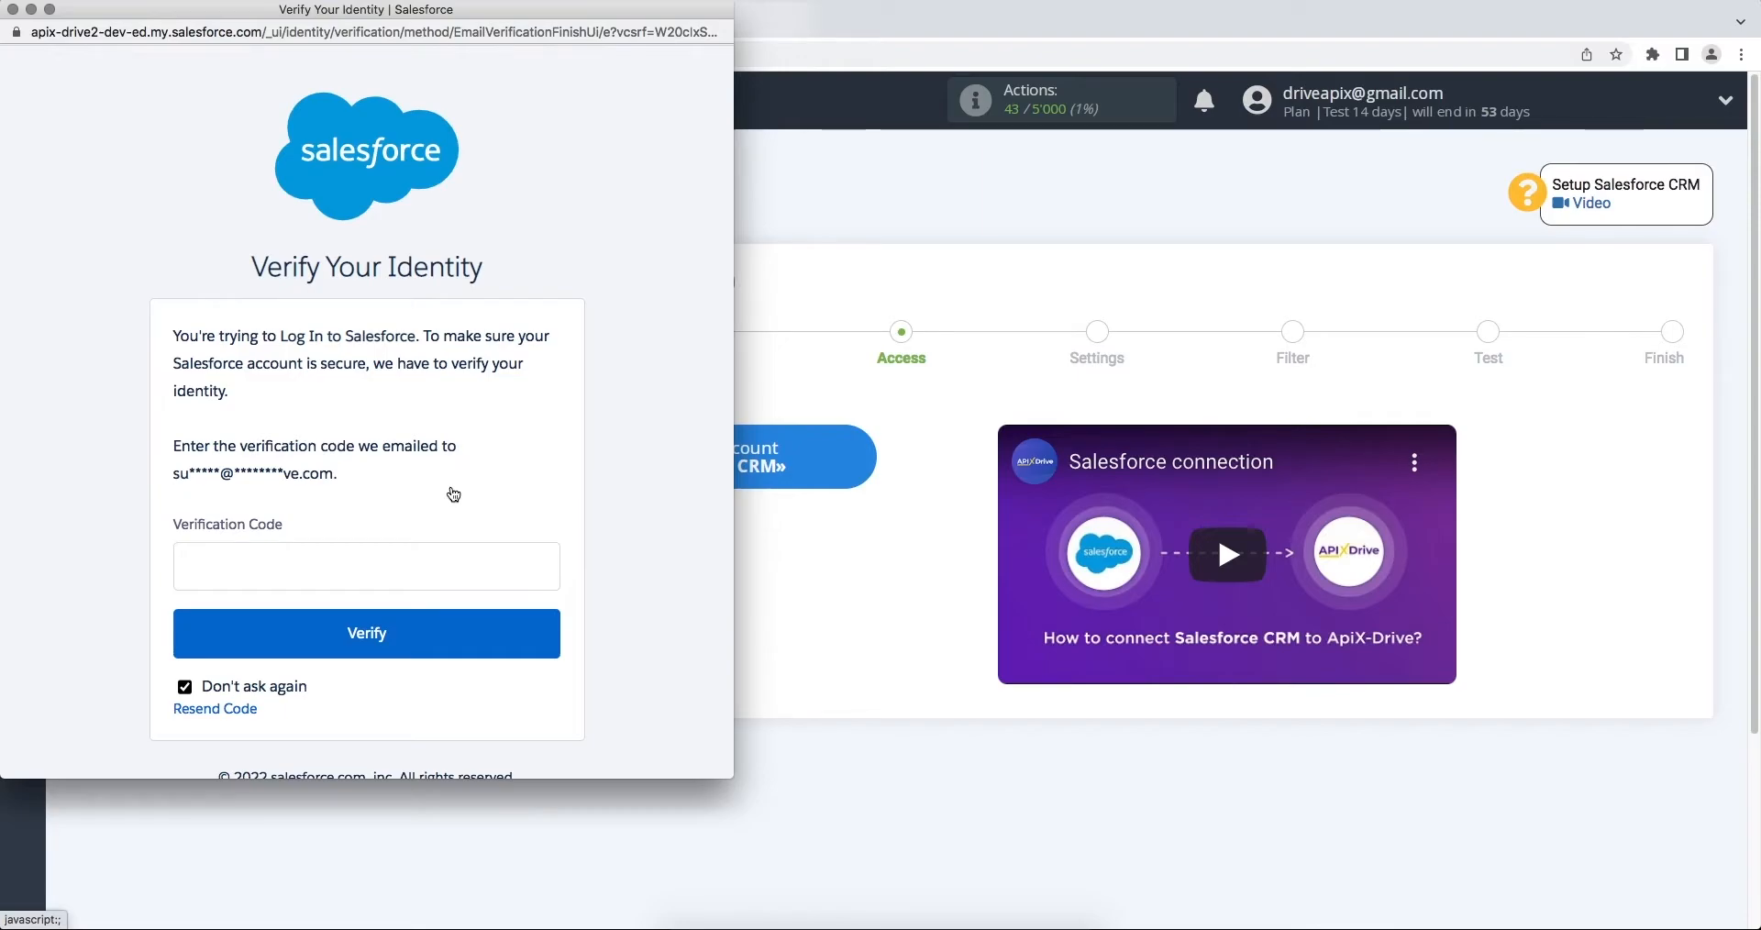
- Enter the emailed verification code and verify the Salesforce login
{"action": "left_click", "coordinate": [393, 563]}
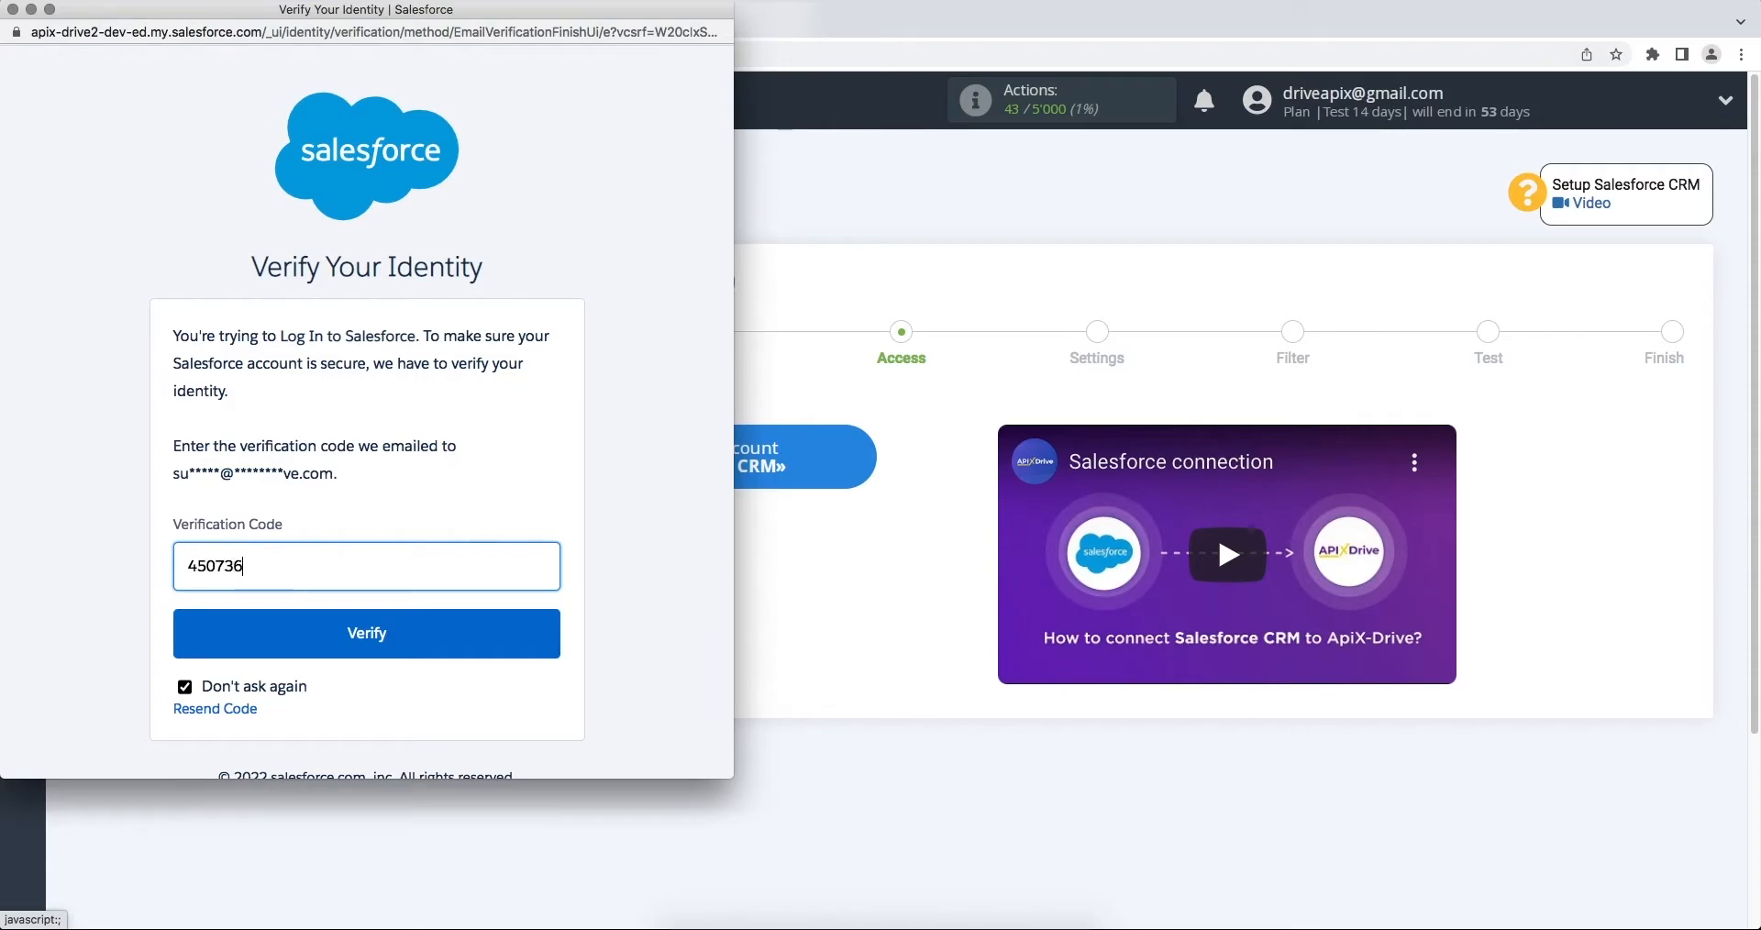
{"action": "left_click", "coordinate": [412, 653]}
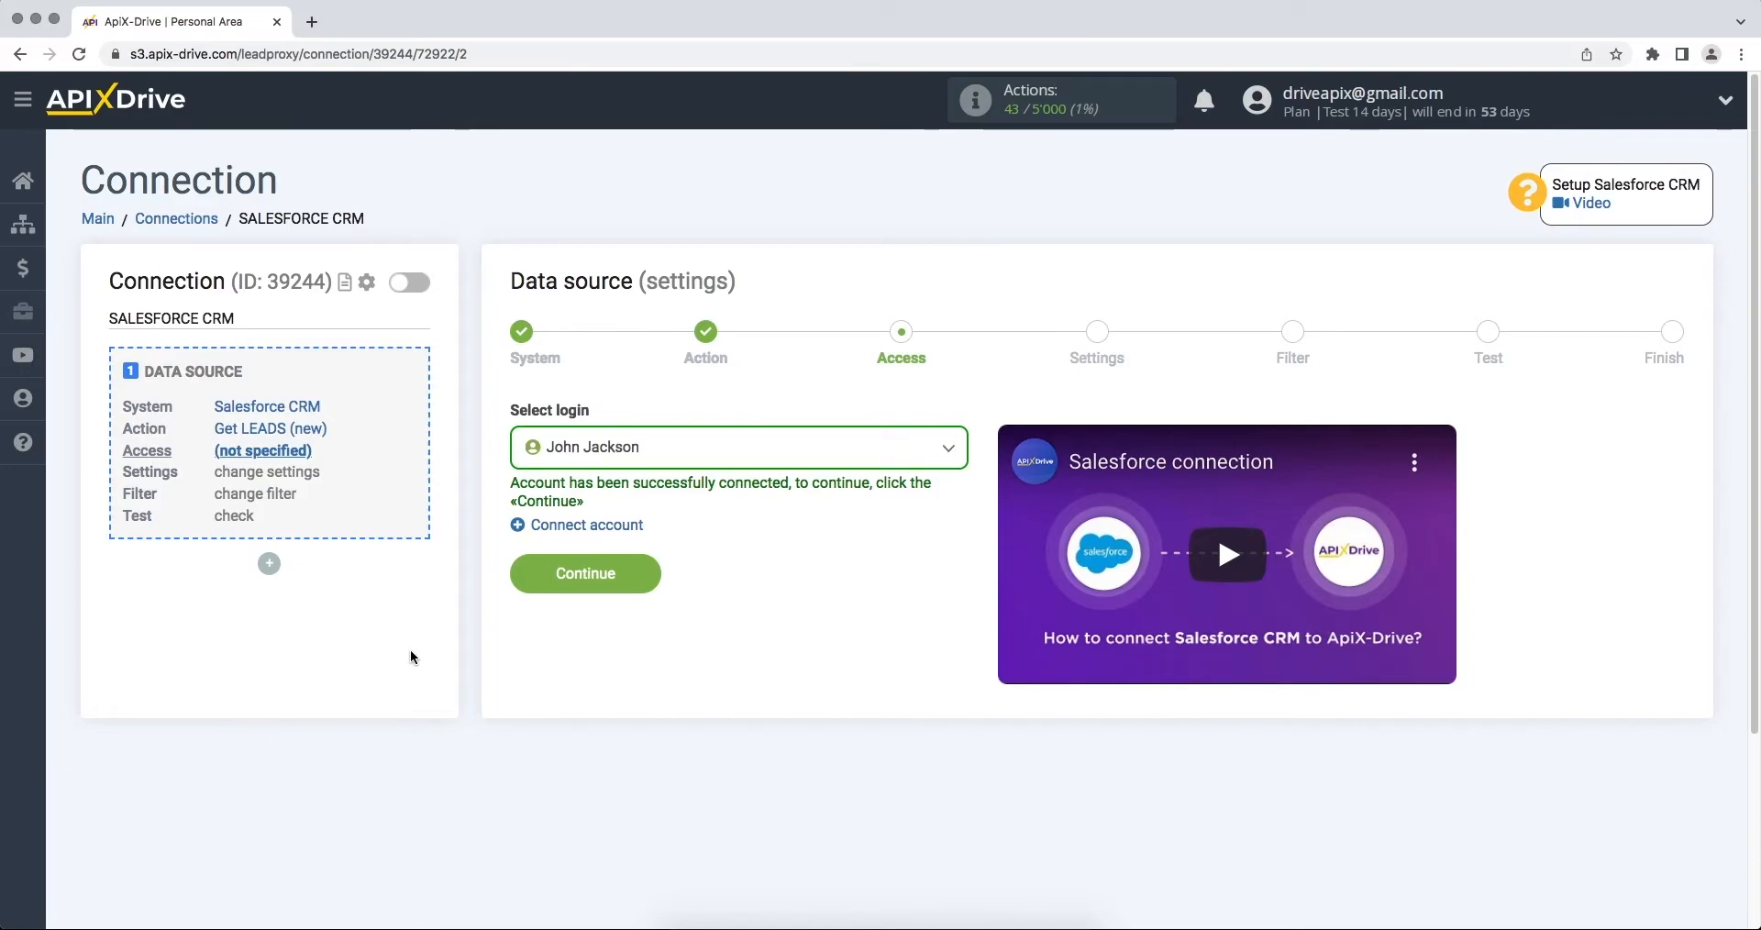
- Select the connected Salesforce account as the data source login and continue to the settings stage
{"action": "left_click", "coordinate": [624, 448]}
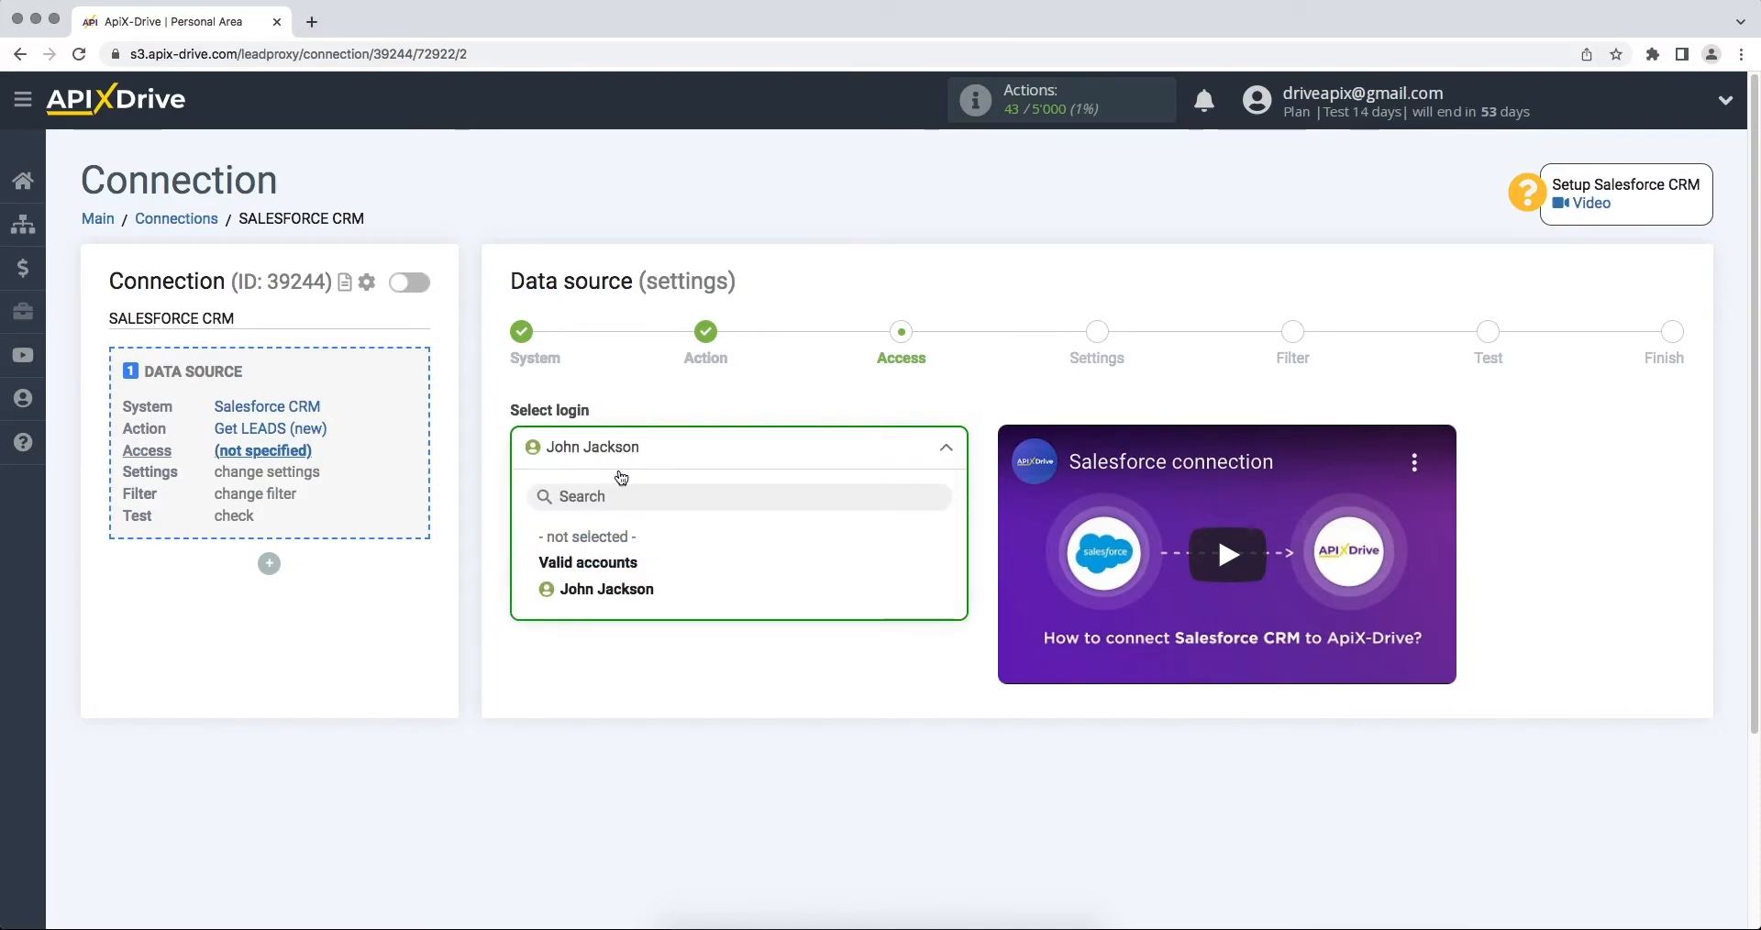
{"action": "left_click", "coordinate": [615, 596]}
{"action": "left_click", "coordinate": [609, 589]}
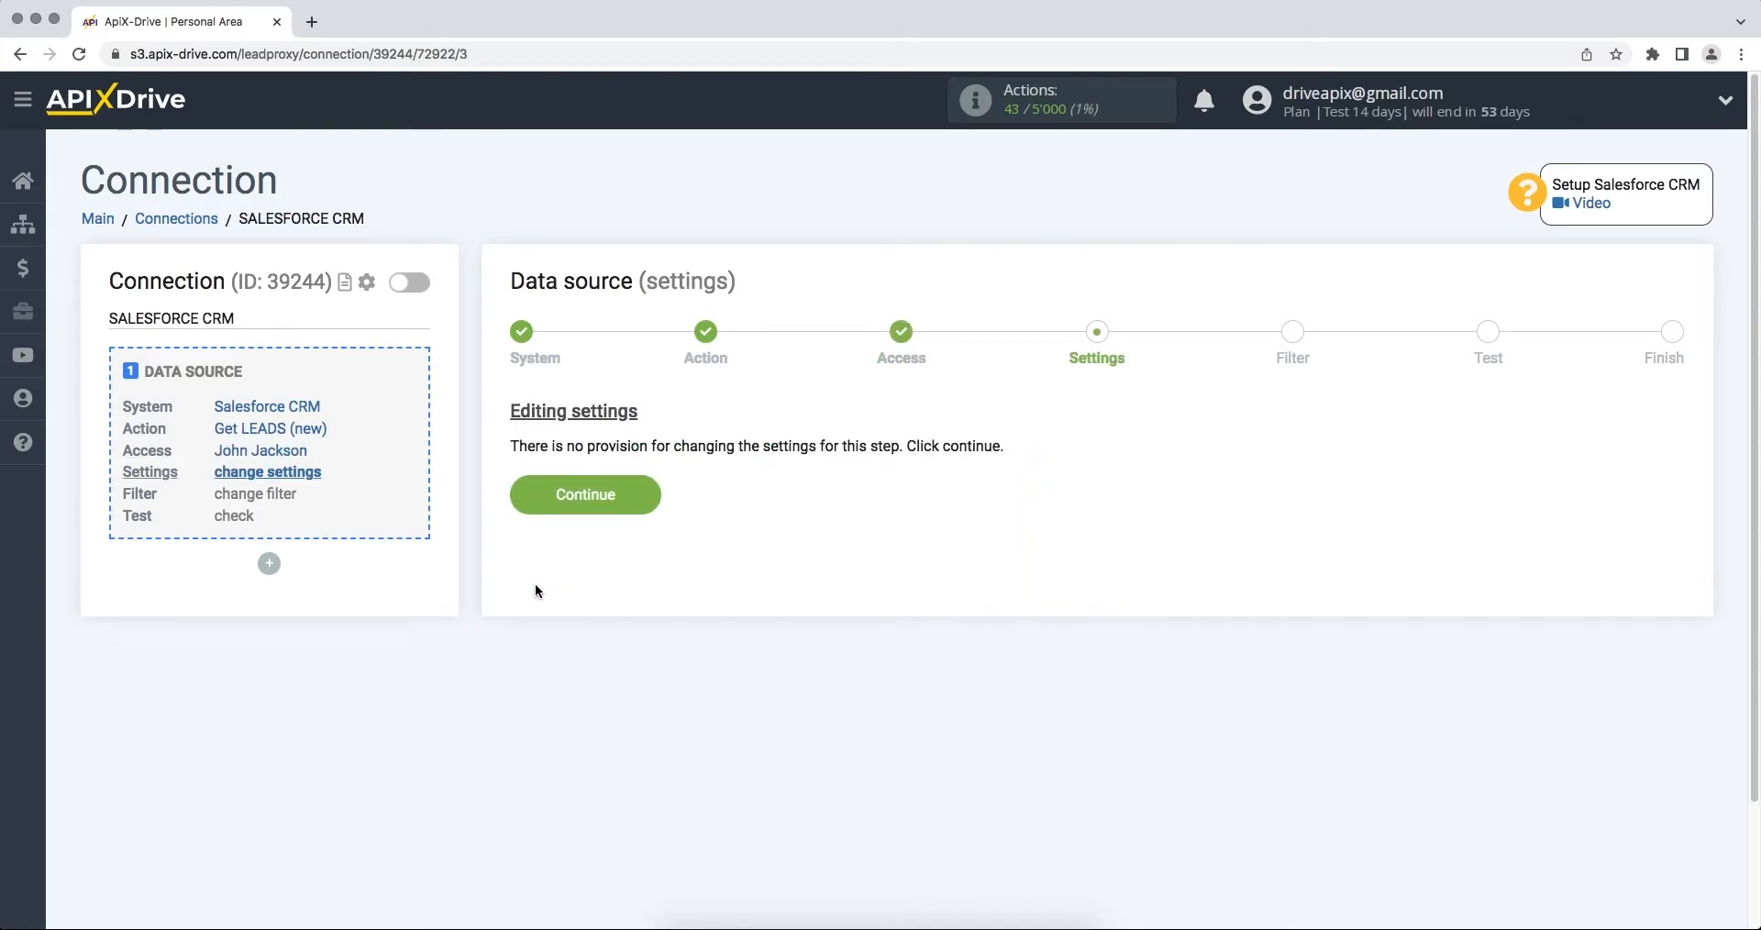
- Finish the data source setup without extra settings or filter conditions, accepting the Salesforce test data
{"action": "left_click", "coordinate": [529, 509]}
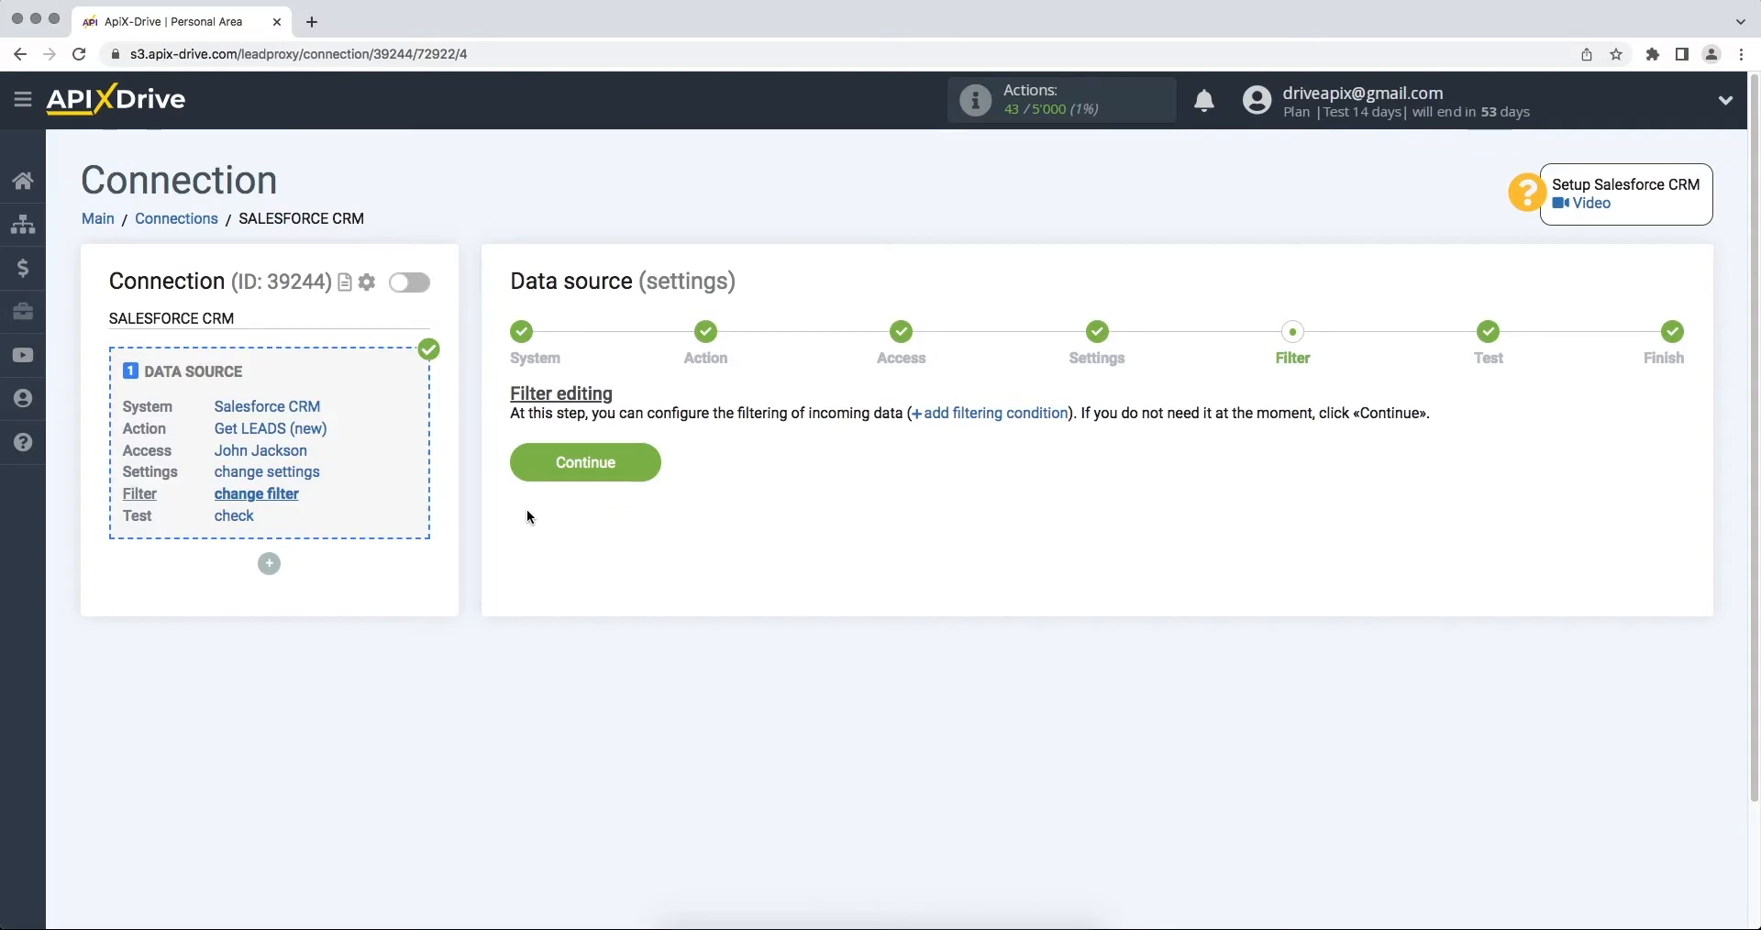
{"action": "left_click", "coordinate": [530, 467]}
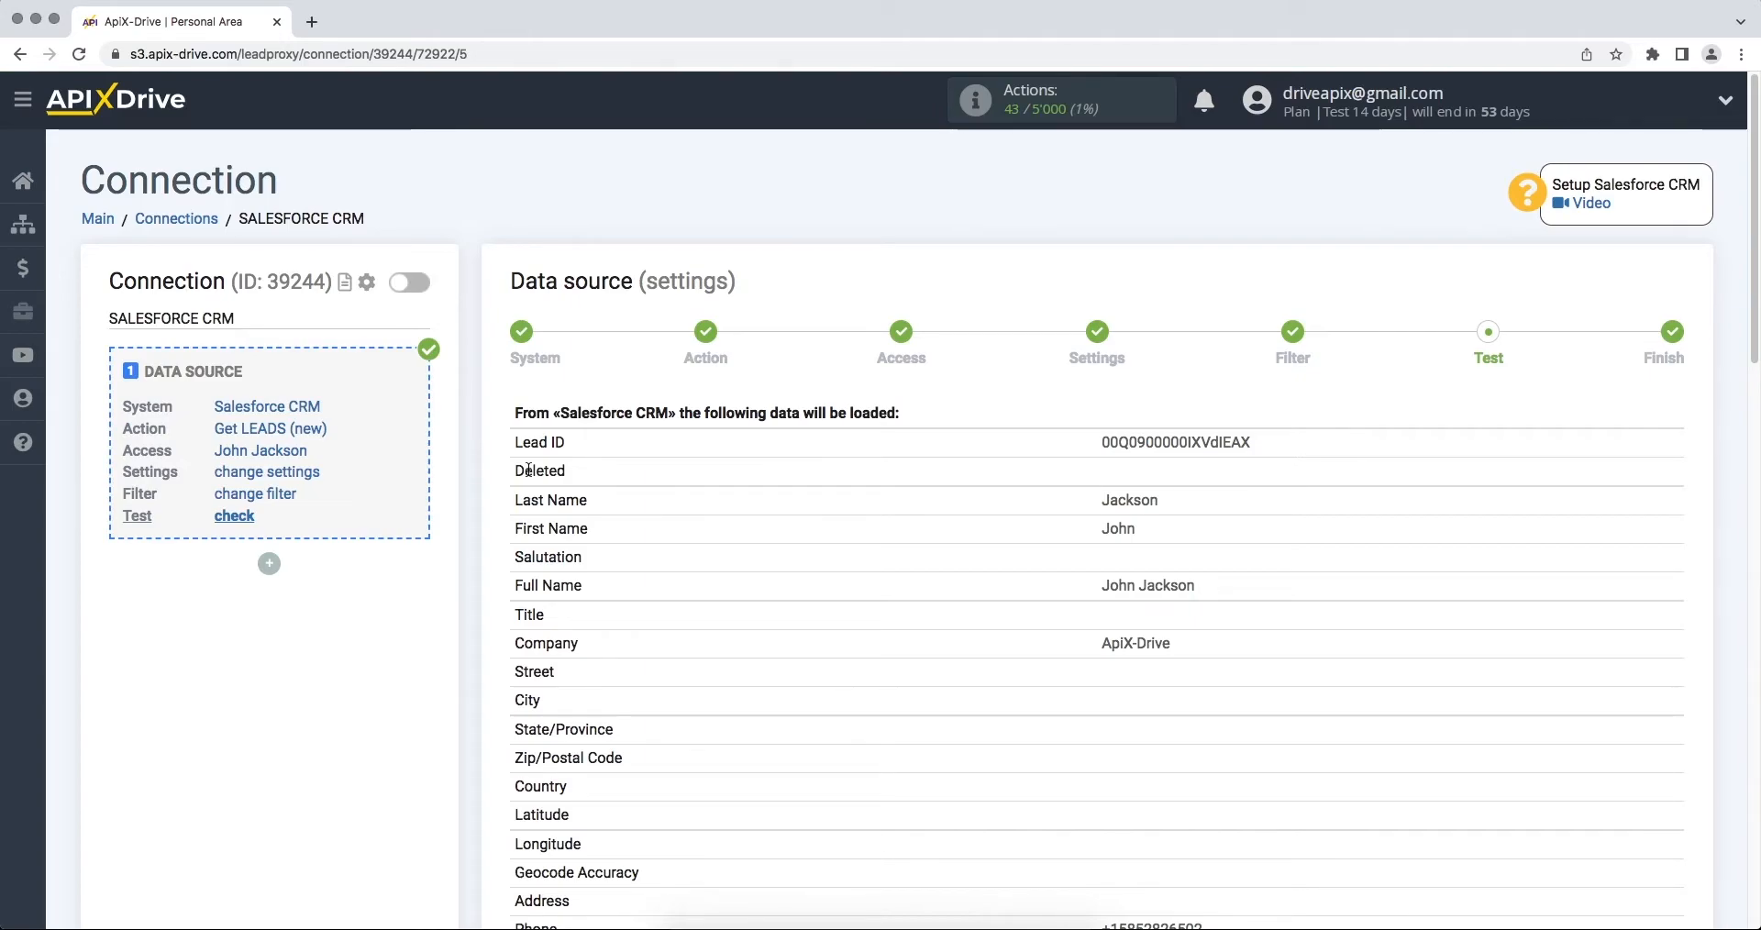
{"action": "scroll", "coordinate": [530, 470], "scroll_direction": "down", "scroll_amount": 6}
{"action": "scroll", "coordinate": [528, 470], "scroll_direction": "down", "scroll_amount": 9}
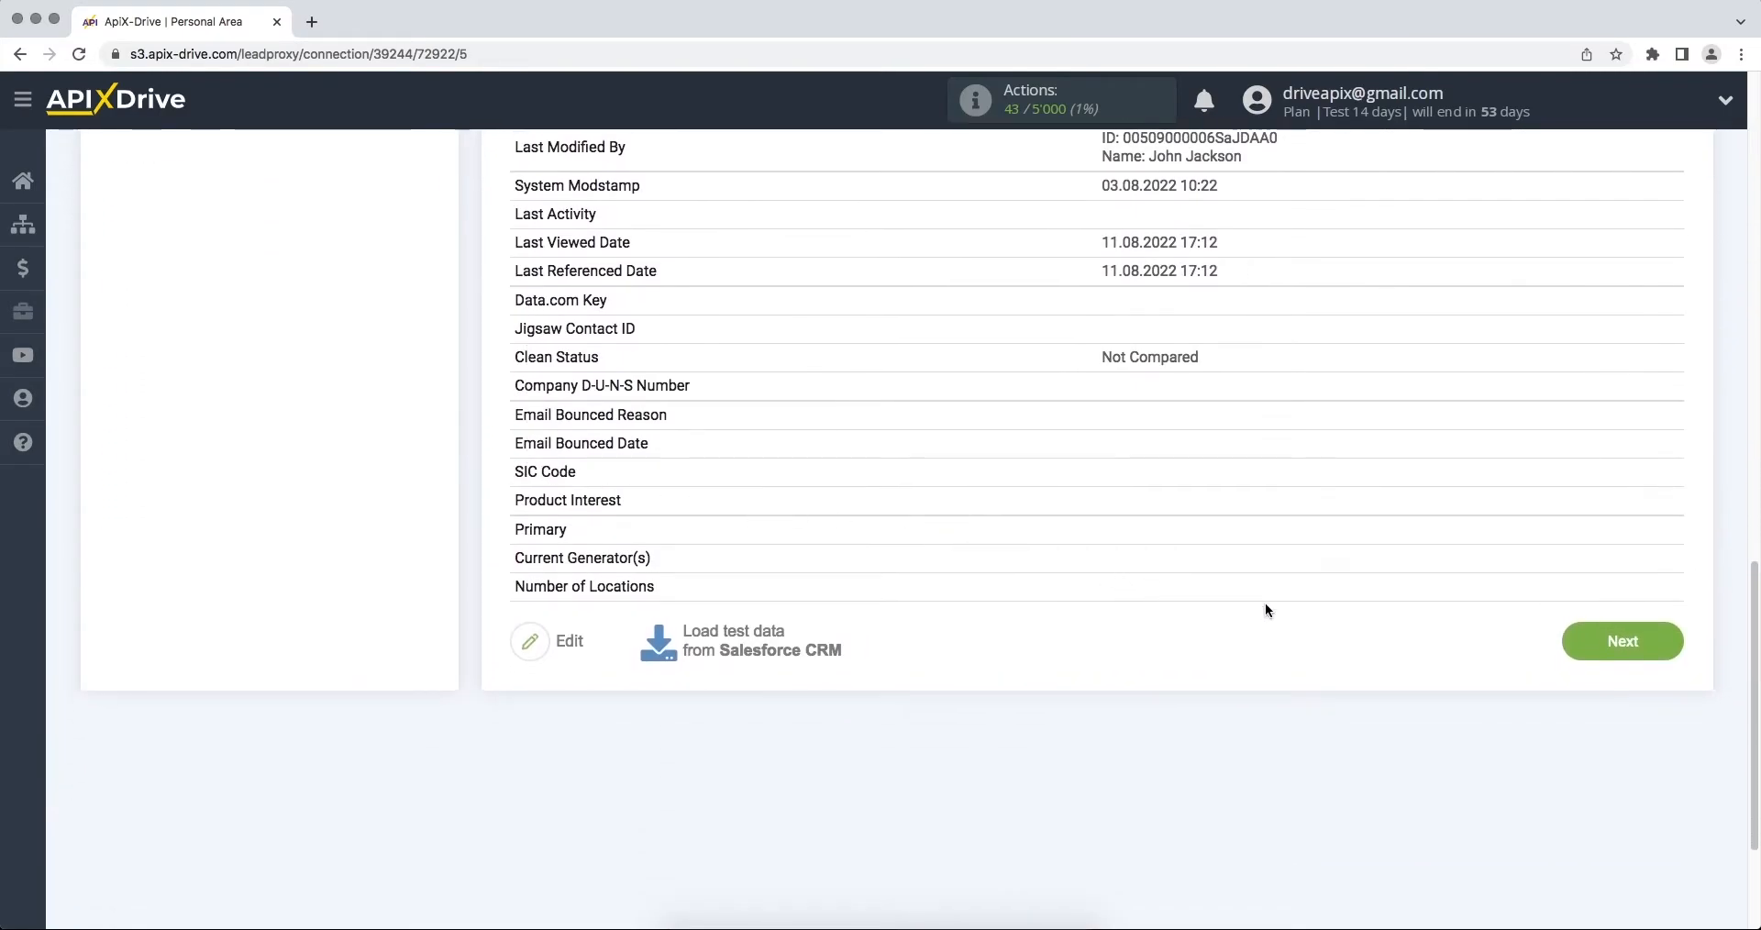
{"action": "left_click", "coordinate": [1596, 647]}
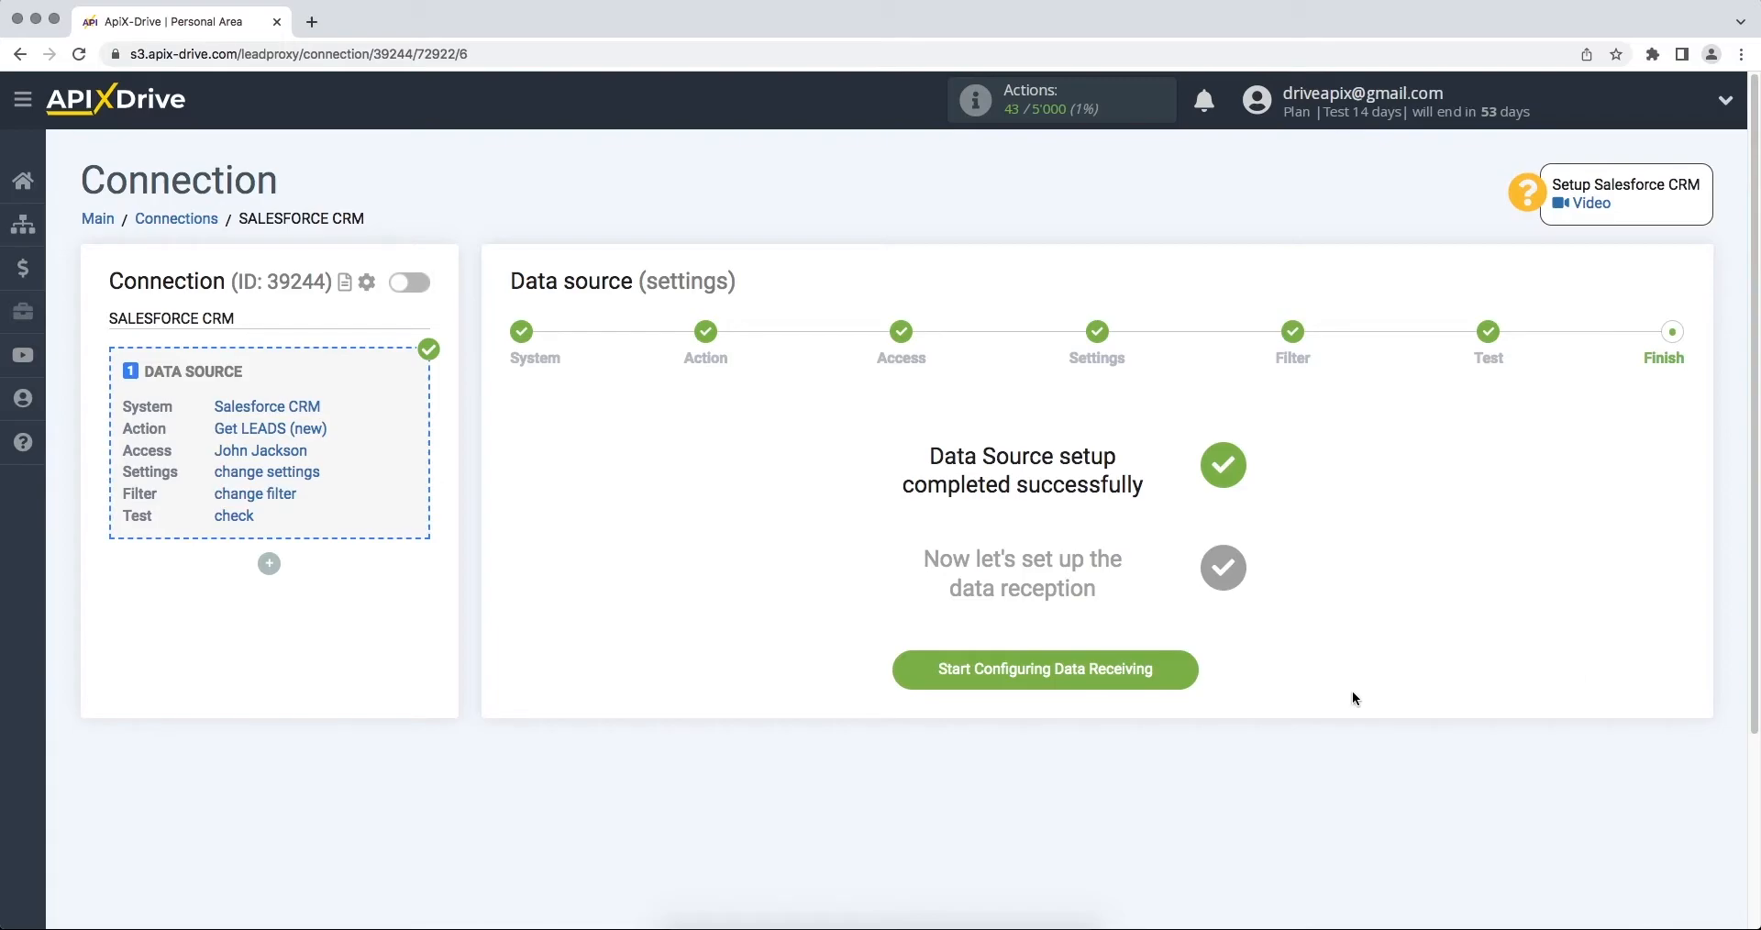
- Start configuring the data destination and set its system to Telnyx
{"action": "left_click", "coordinate": [1107, 683]}
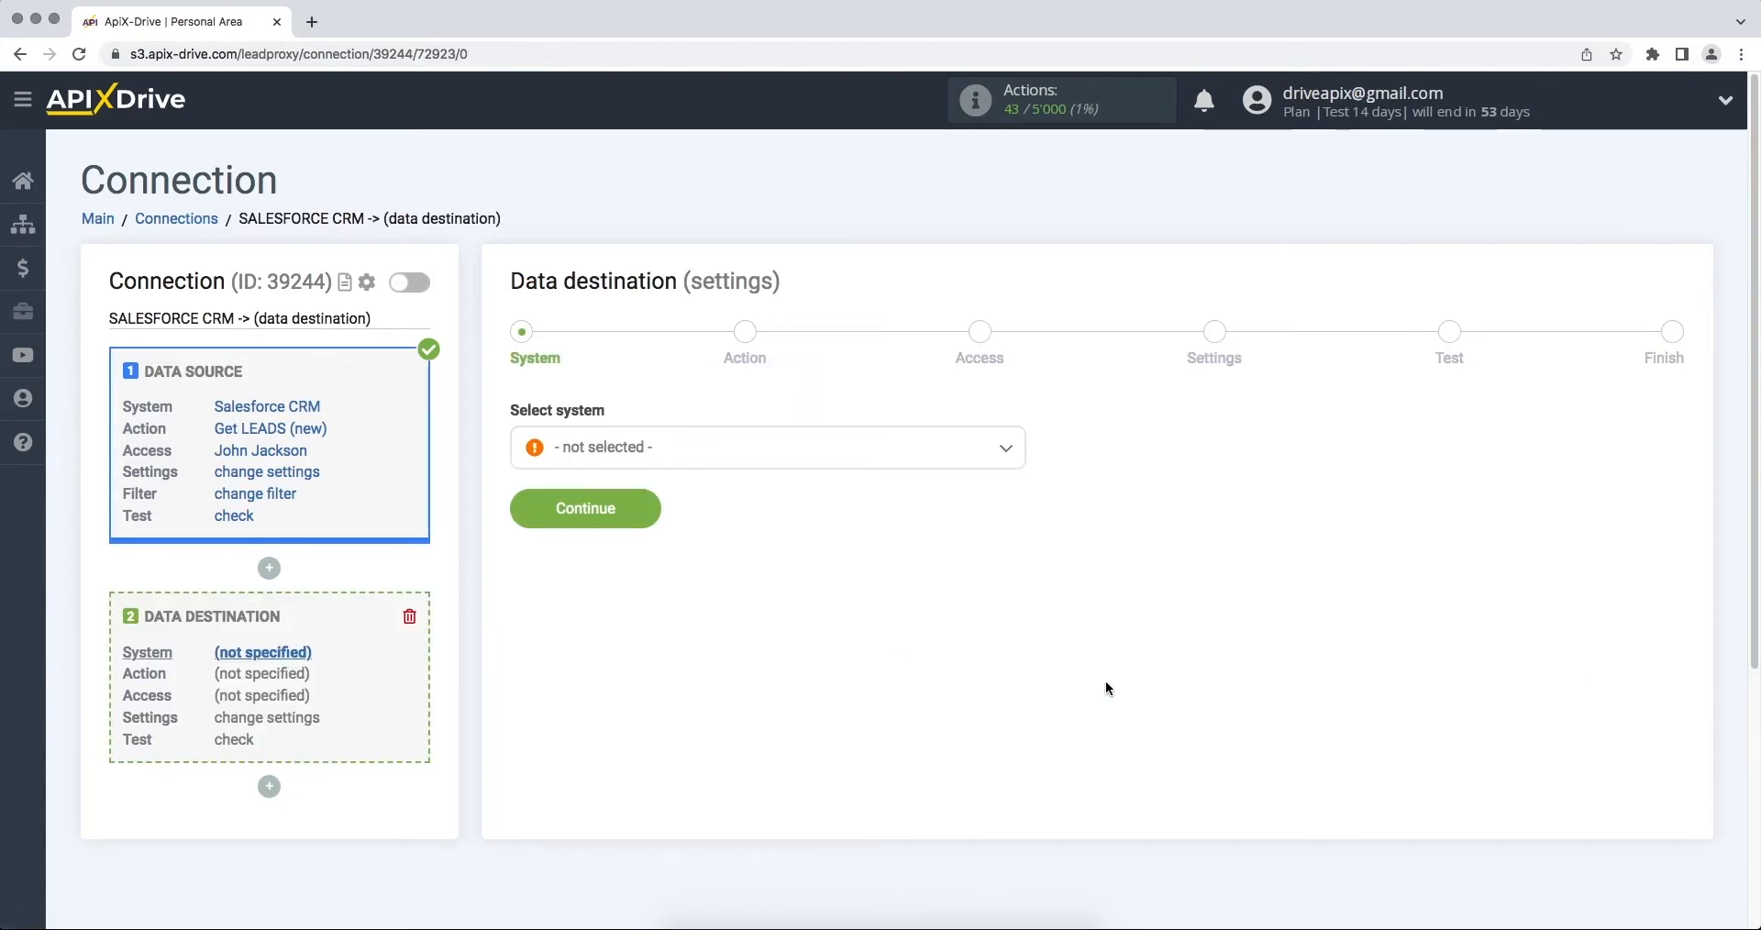
{"action": "left_click", "coordinate": [928, 448]}
{"action": "left_click_drag", "start_coordinate": [1017, 477], "coordinate": [1038, 740]}
{"action": "left_click", "coordinate": [605, 640]}
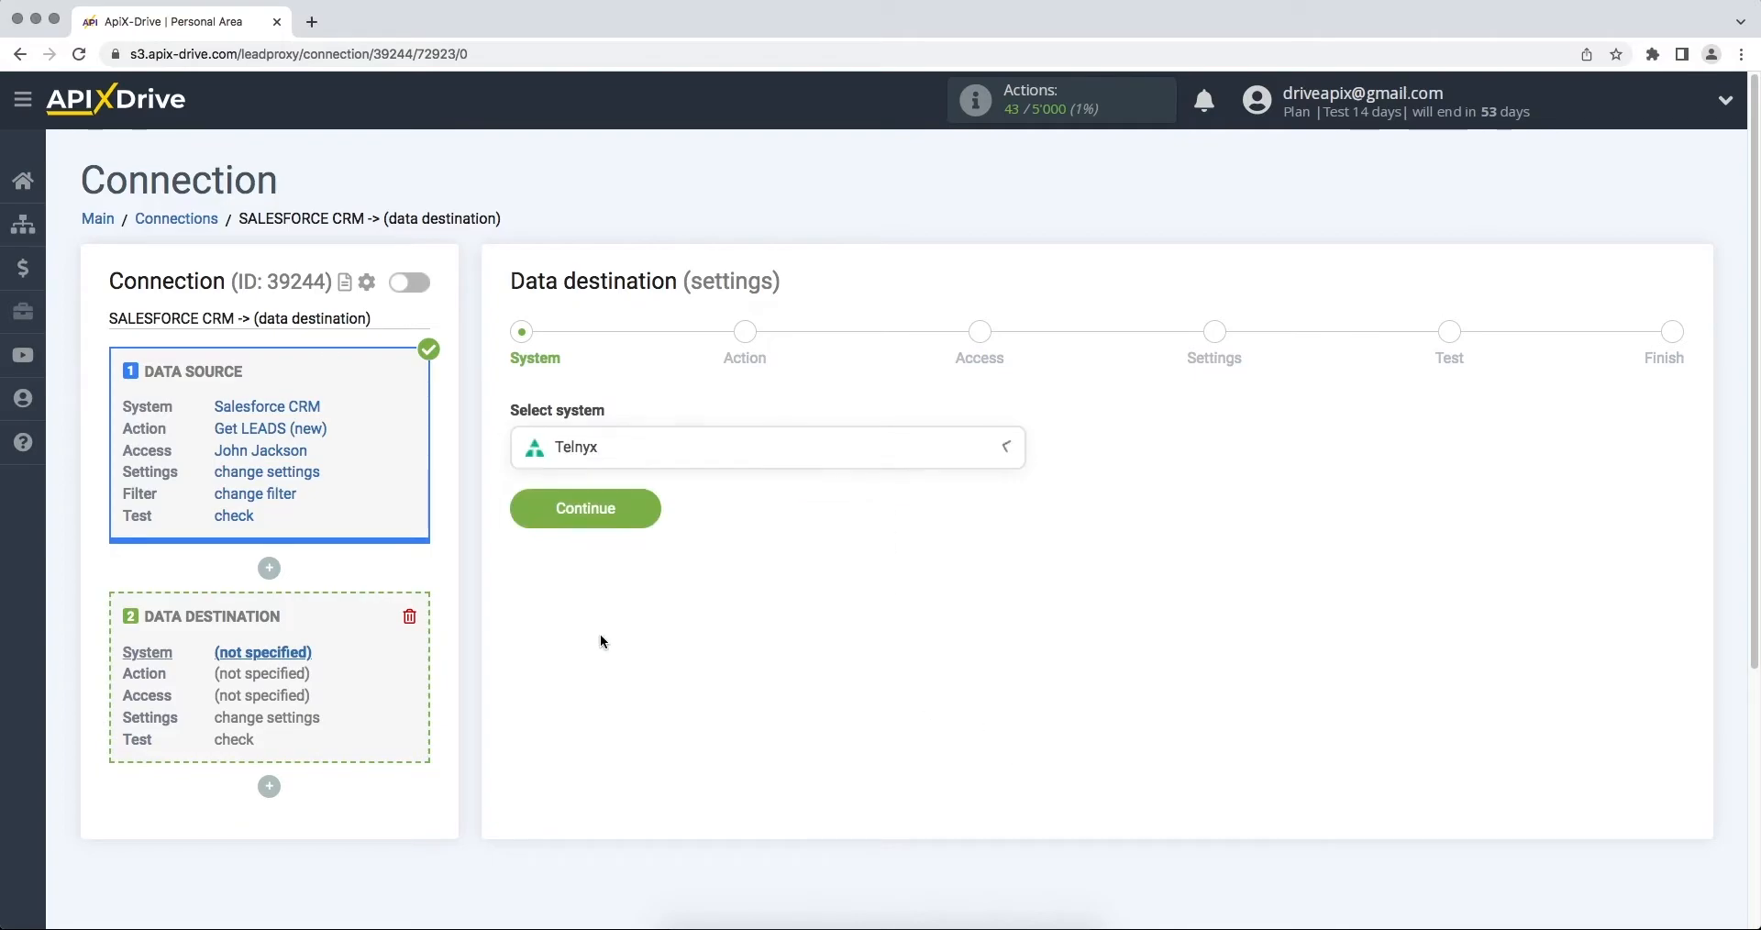
{"action": "left_click", "coordinate": [518, 522]}
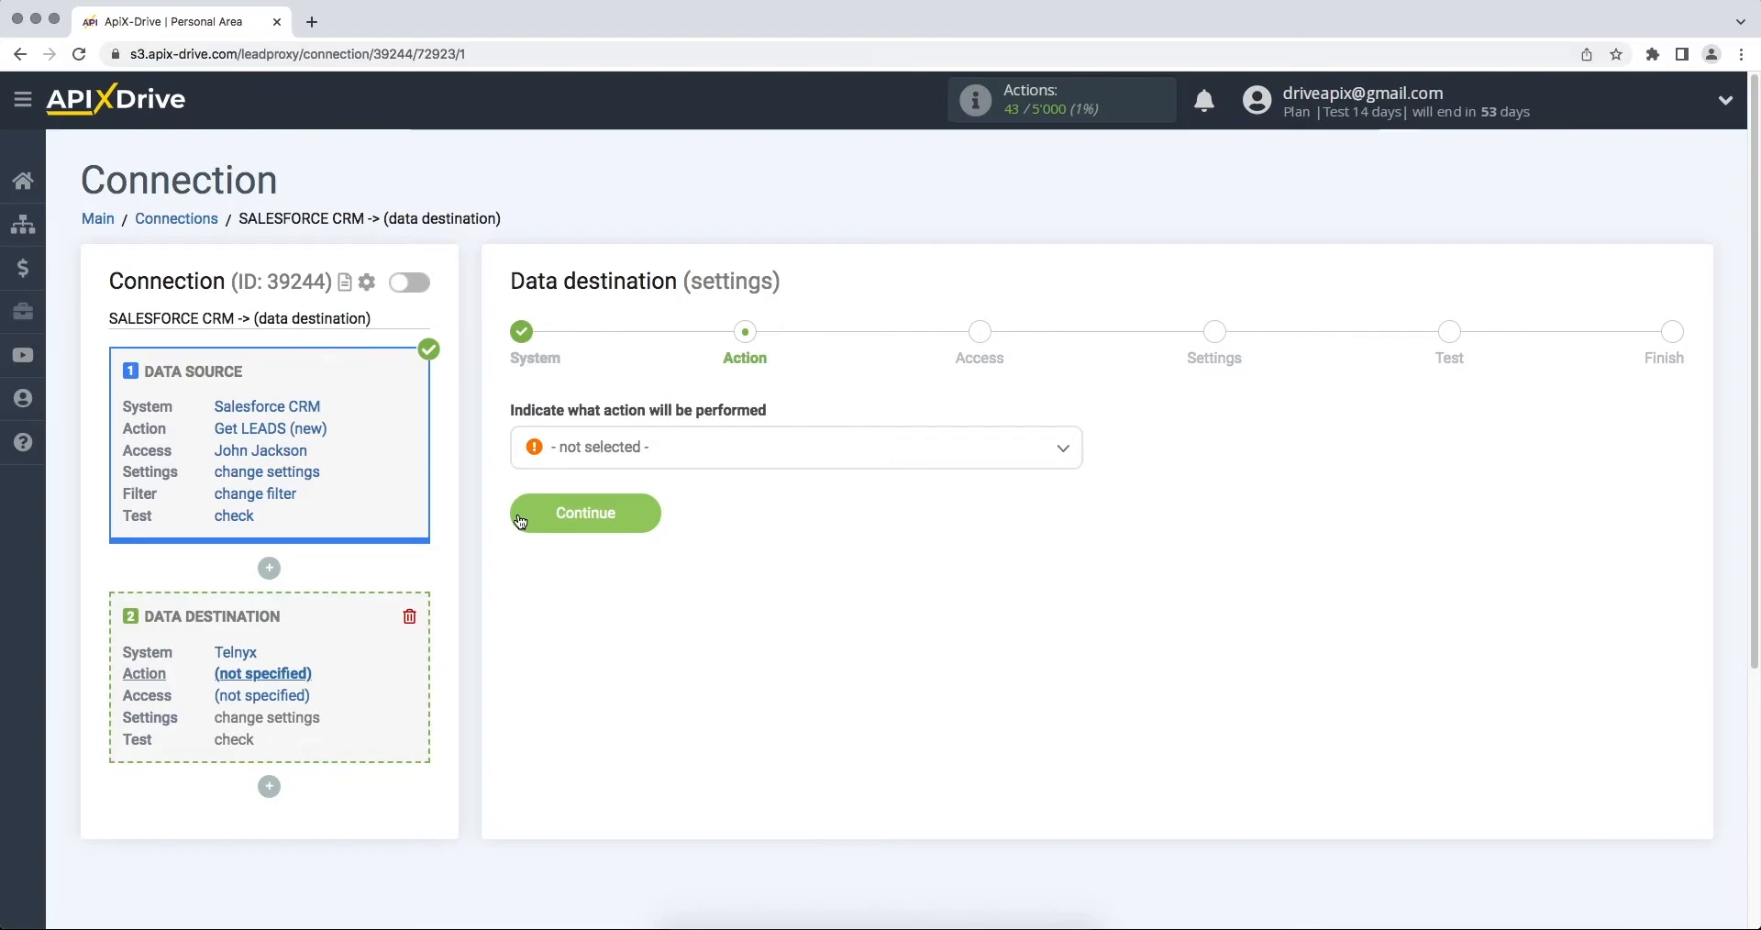
- Set the data destination action to Send SMS and continue to the access stage
{"action": "left_click", "coordinate": [612, 461]}
{"action": "left_click", "coordinate": [601, 559]}
{"action": "left_click", "coordinate": [592, 515]}
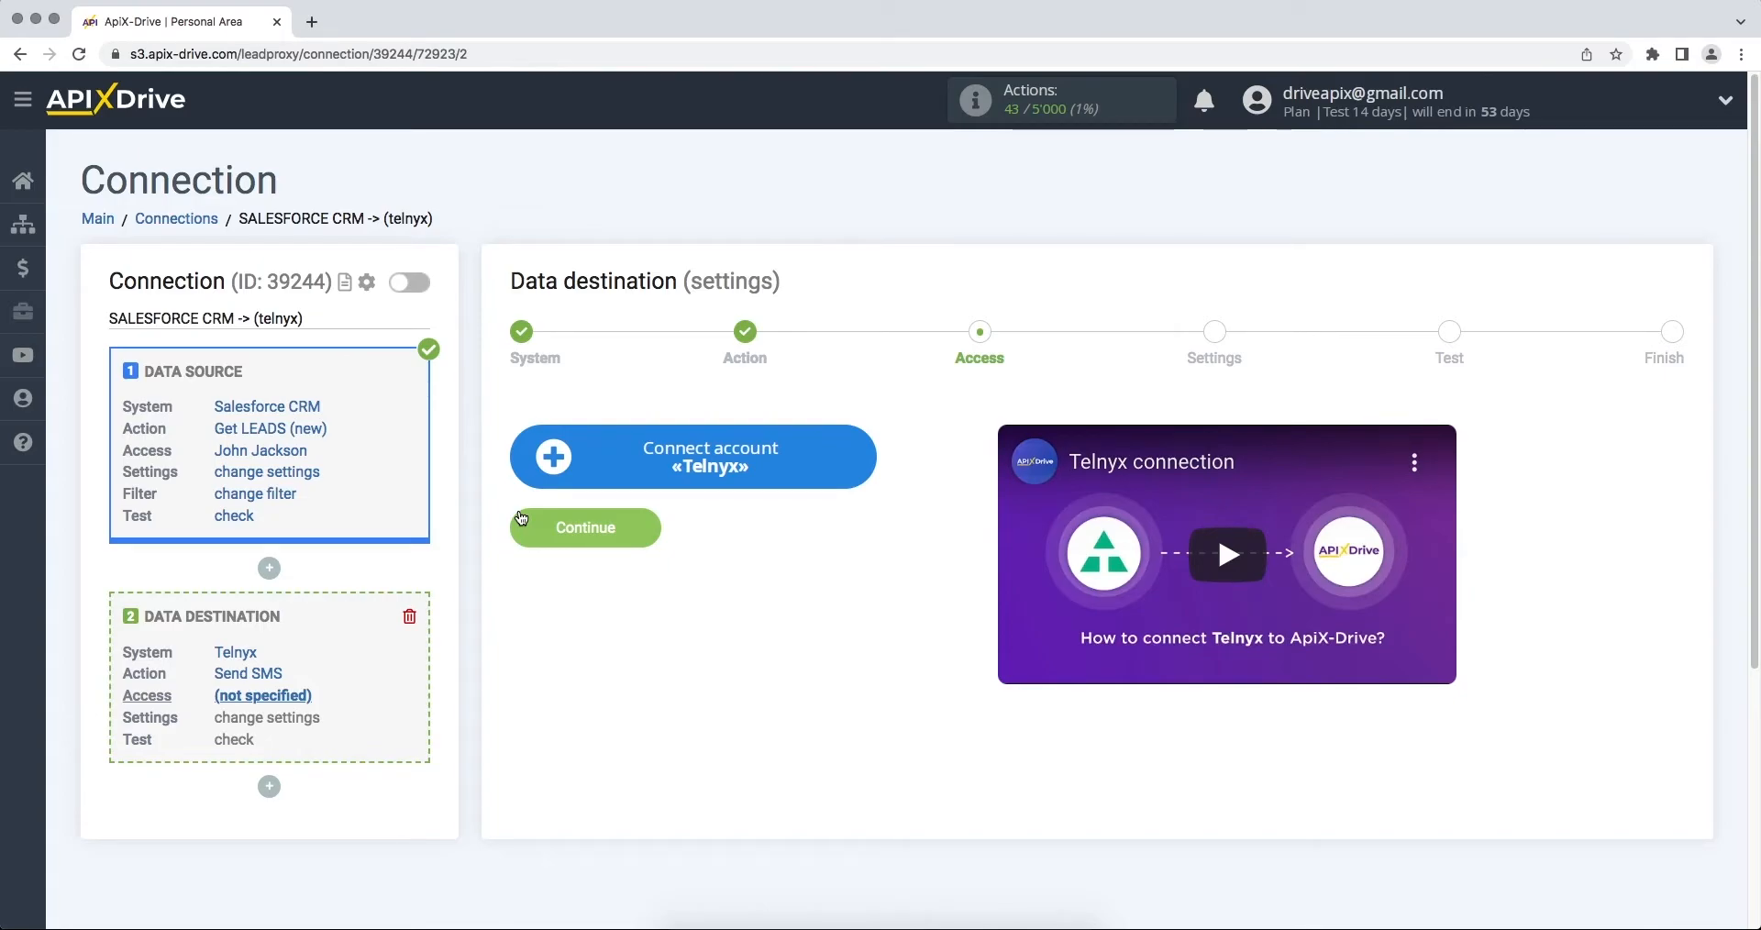
- Start connecting a Telnyx account, then create a new API key in the Telnyx portal and copy it
{"action": "left_click", "coordinate": [551, 473]}
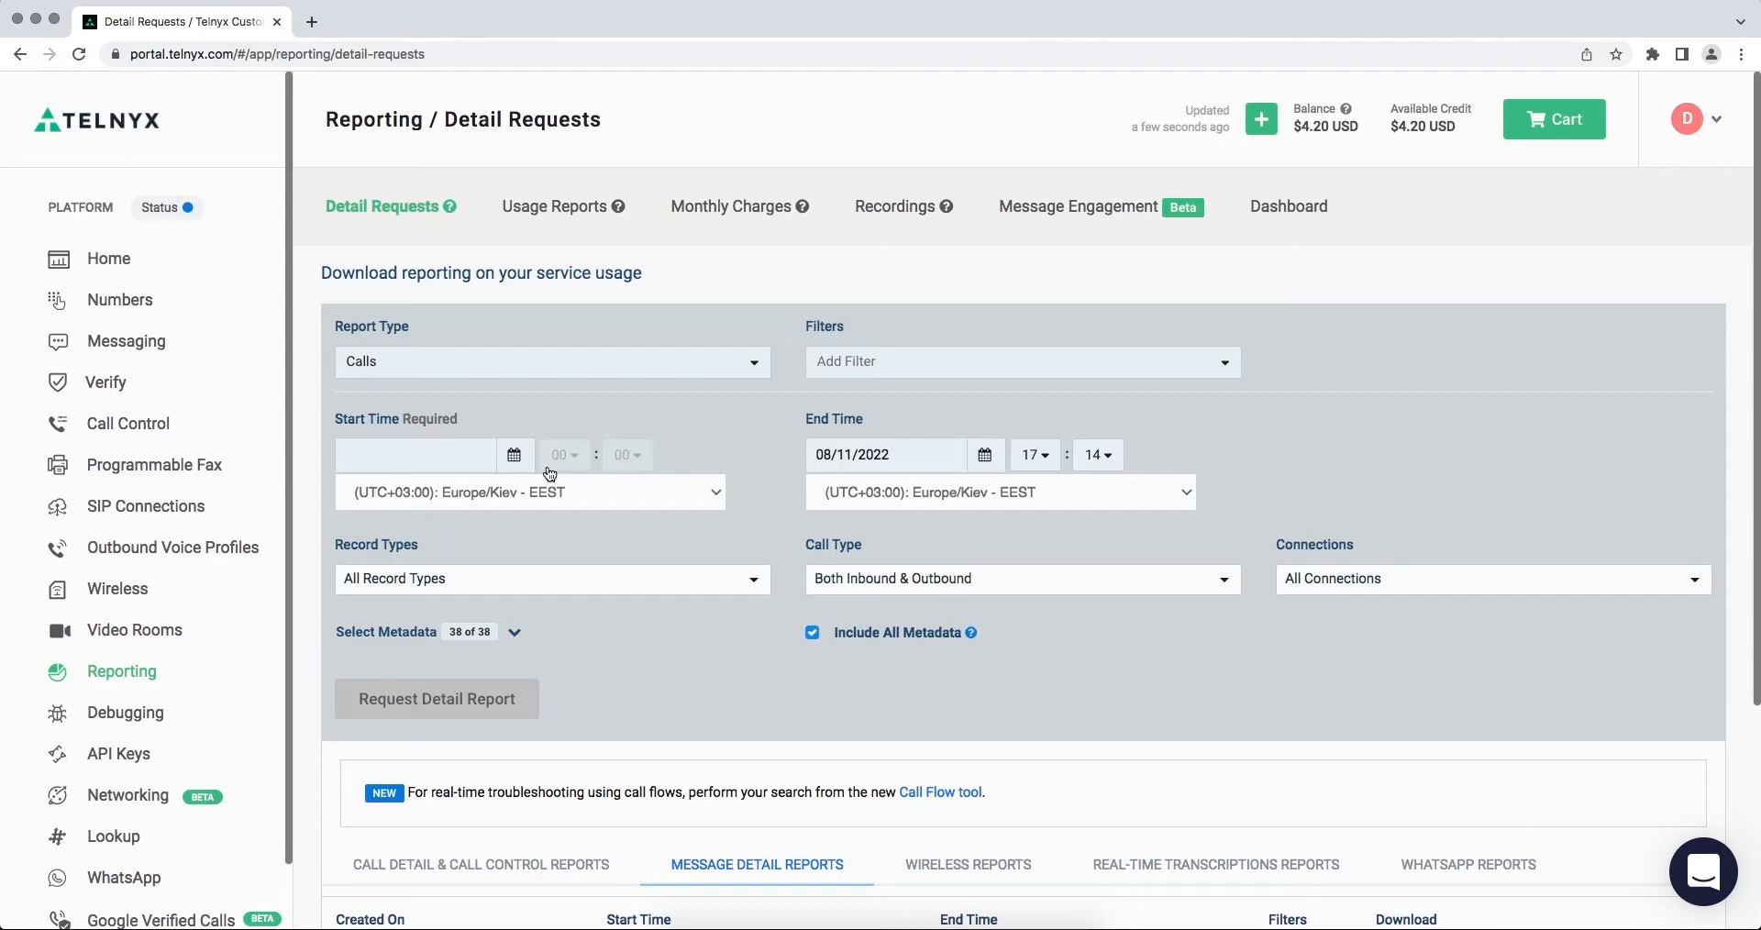
{"action": "left_click", "coordinate": [138, 760]}
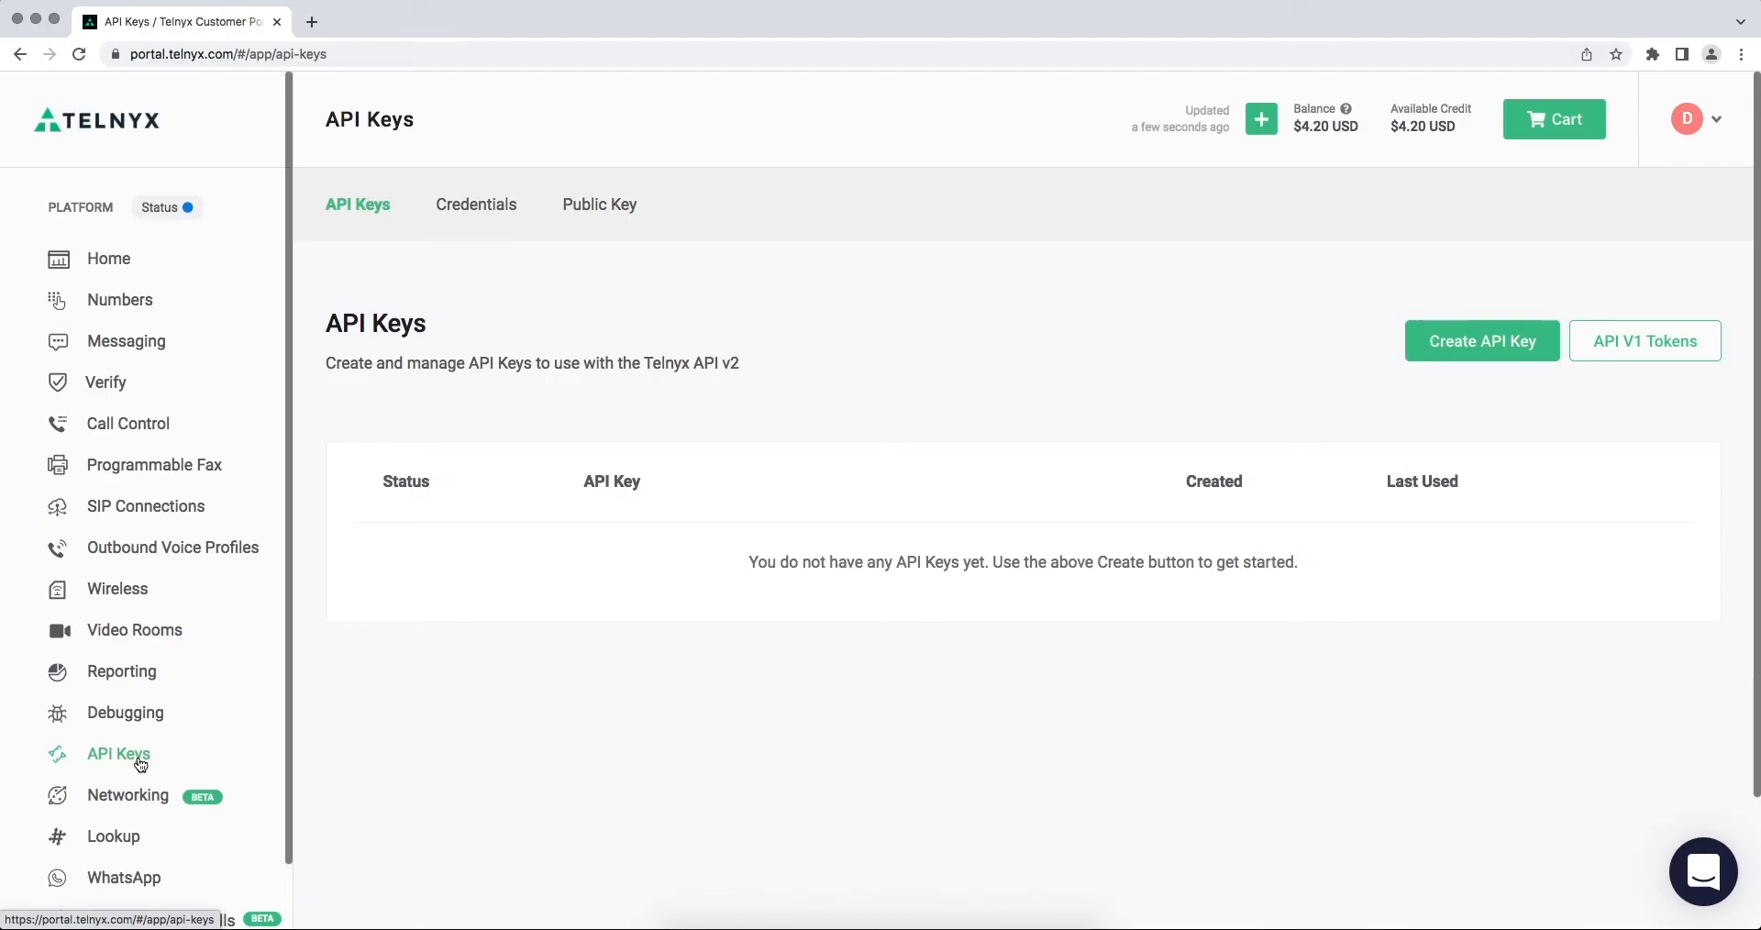
{"action": "left_click", "coordinate": [1441, 361]}
{"action": "left_click", "coordinate": [1215, 340]}
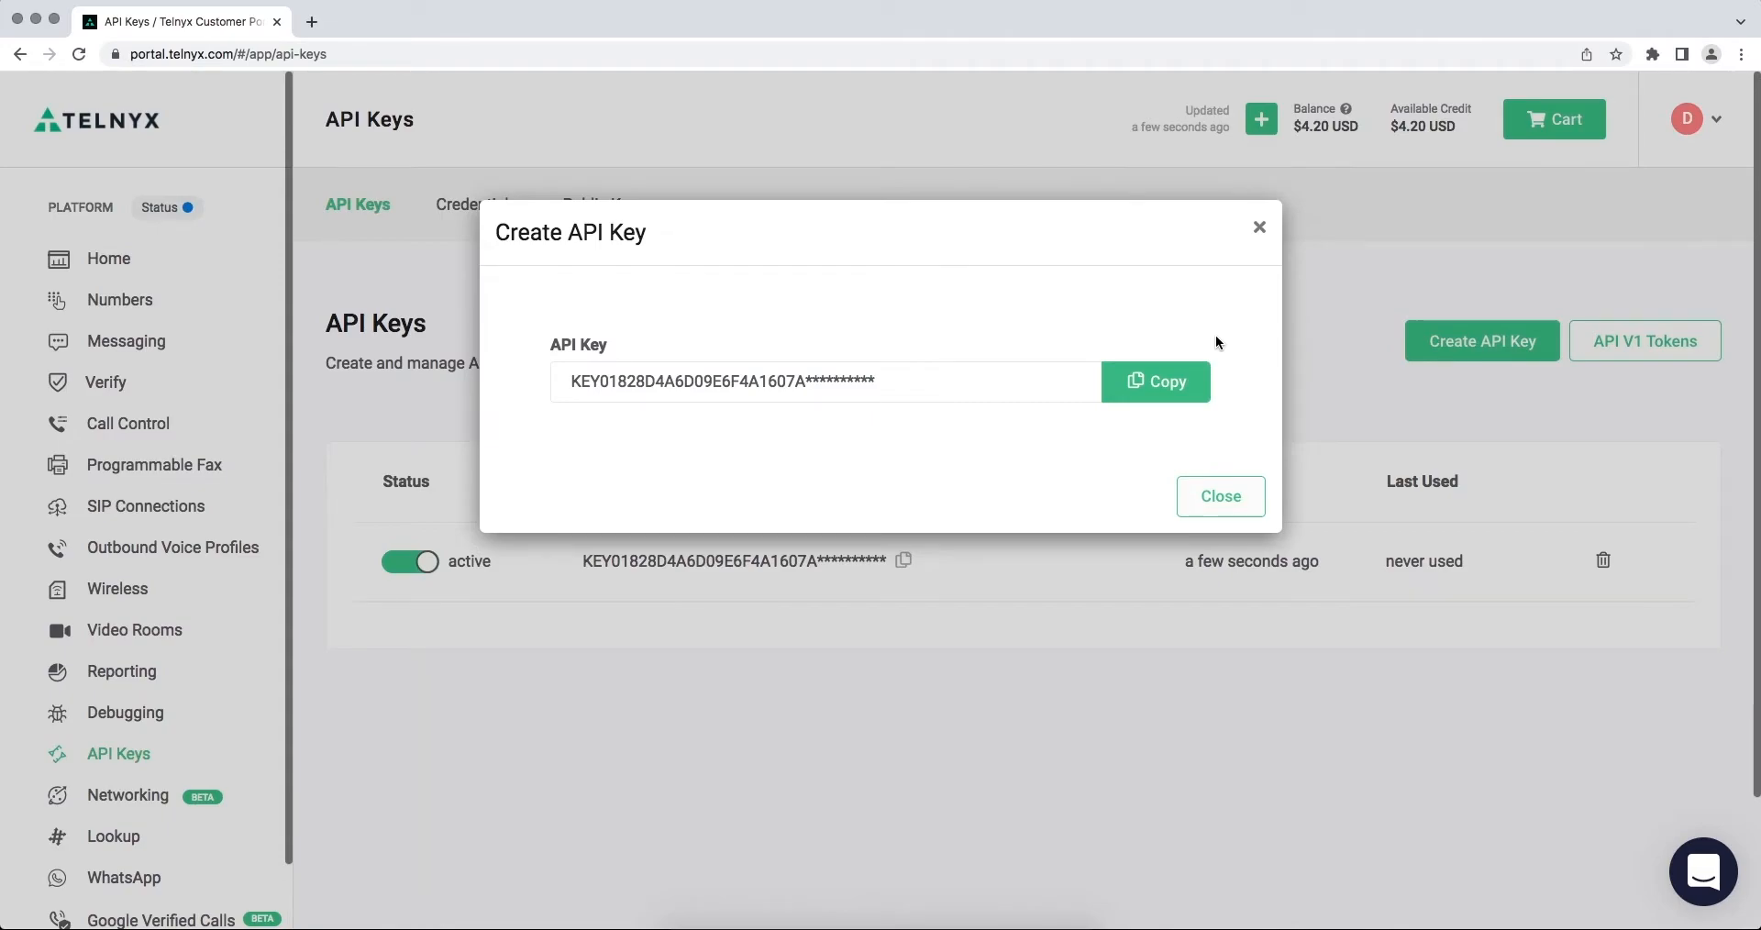
{"action": "left_click", "coordinate": [1158, 381]}
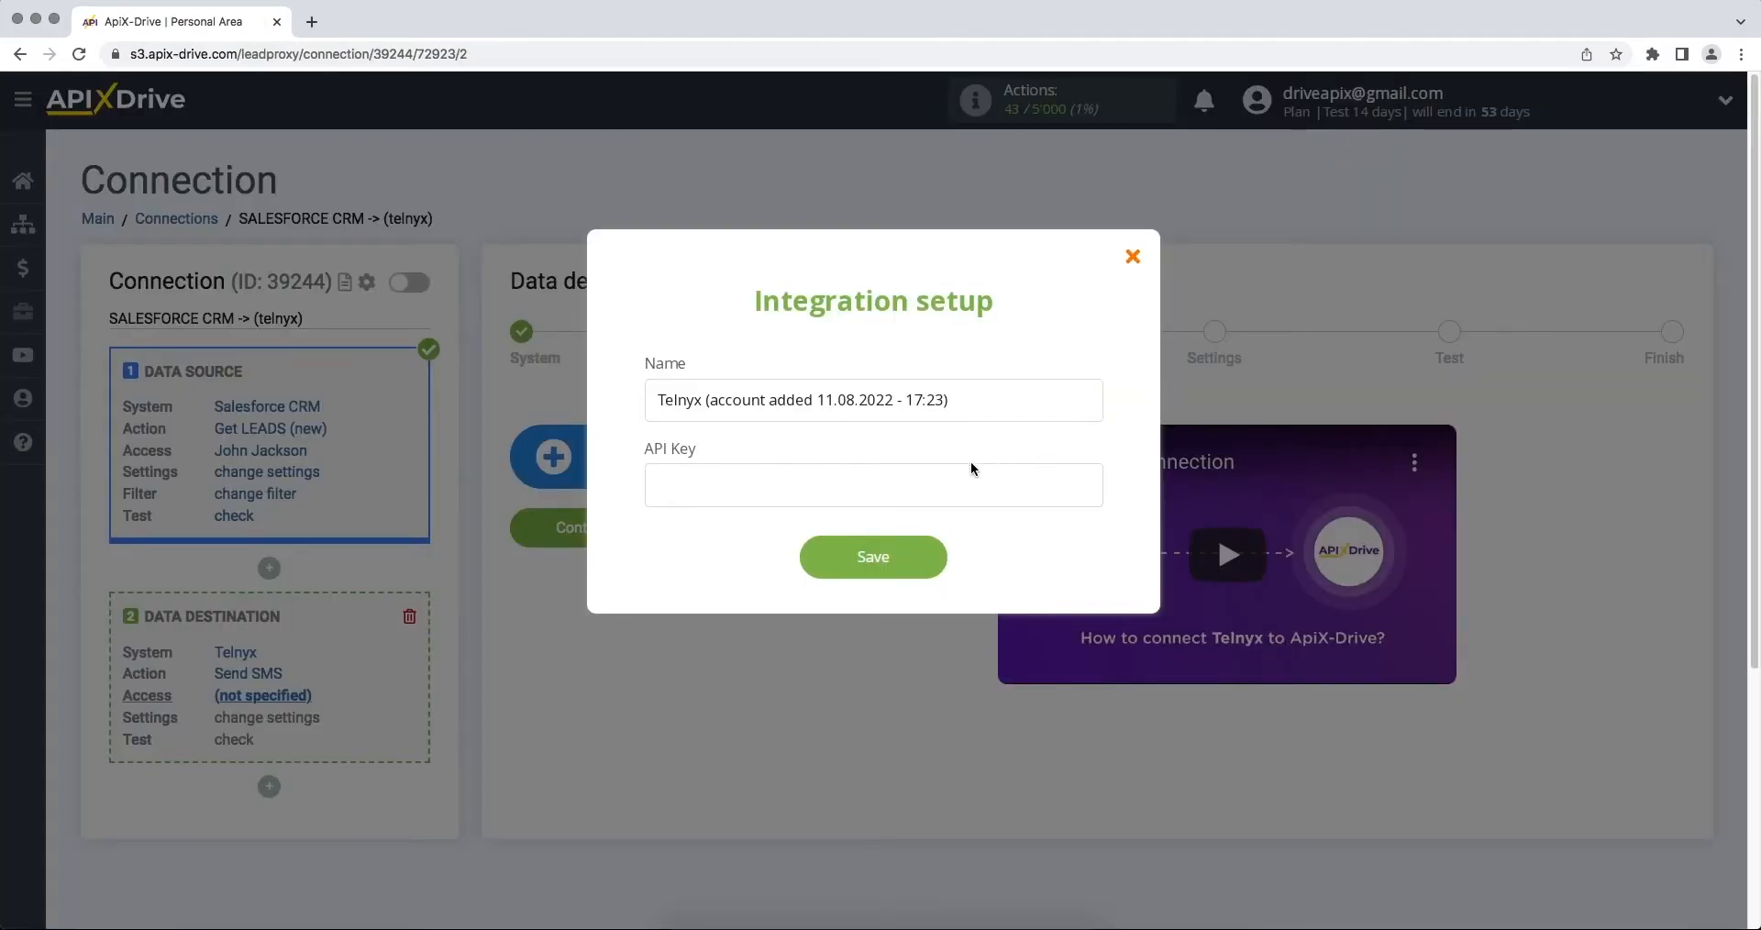
- Paste the API key into the Telnyx integration setup in ApiX-Drive and save the account
{"action": "right_click", "coordinate": [973, 468]}
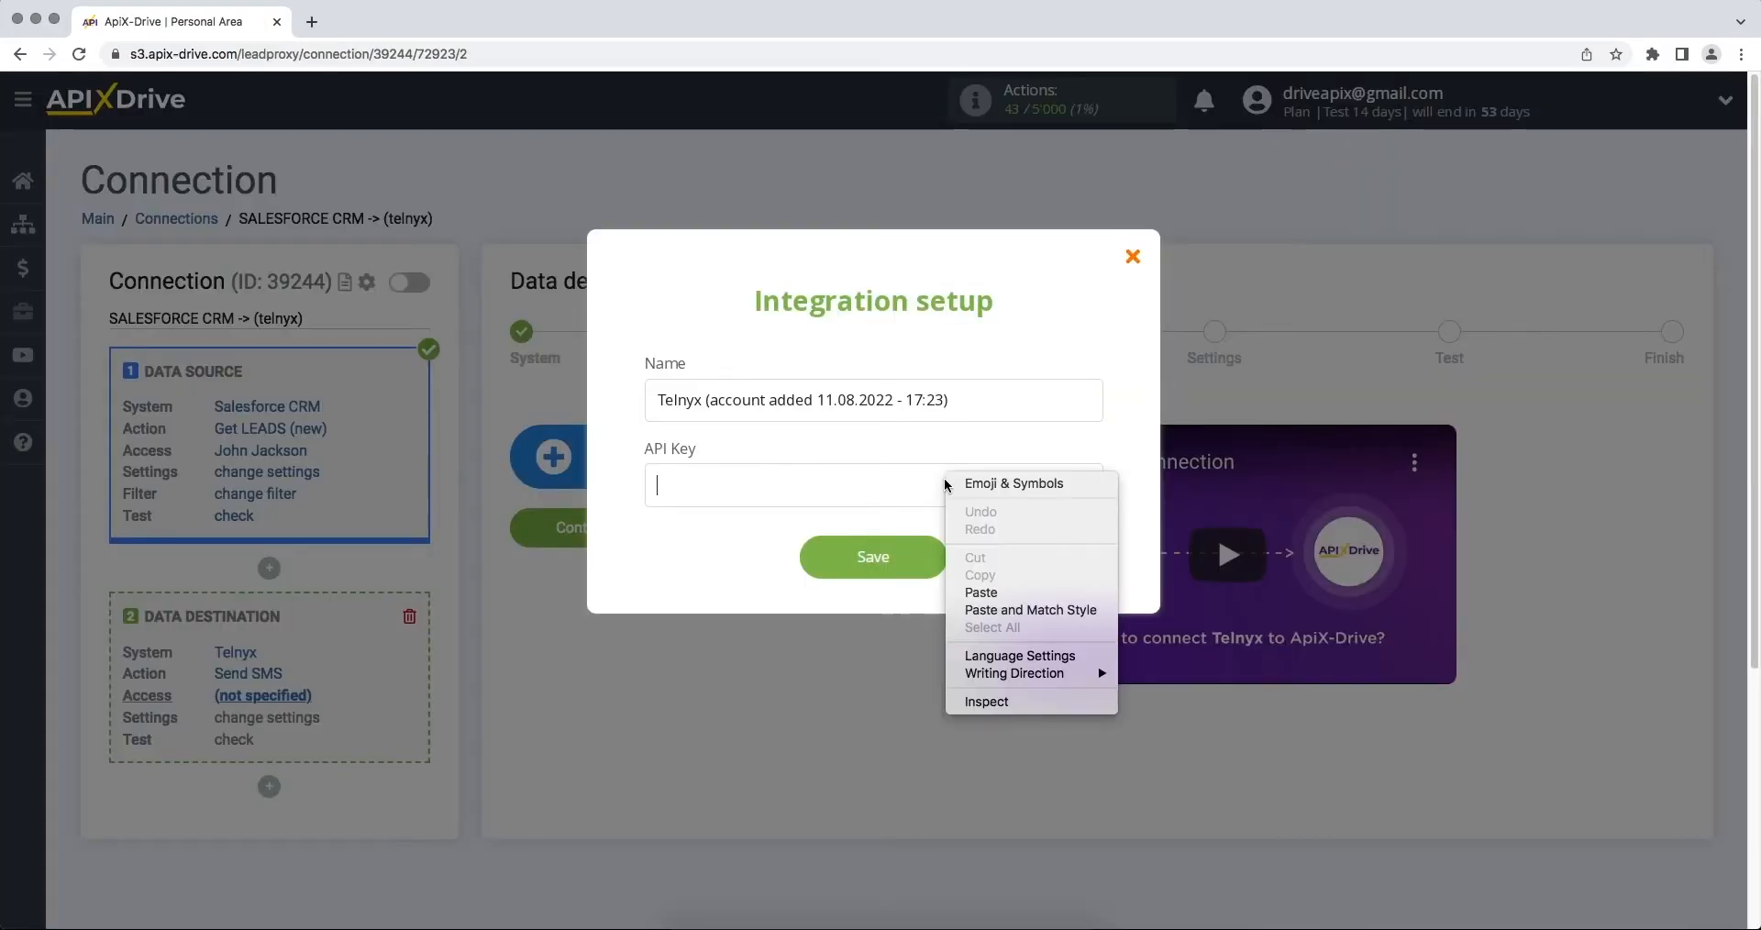
{"action": "left_click", "coordinate": [973, 591]}
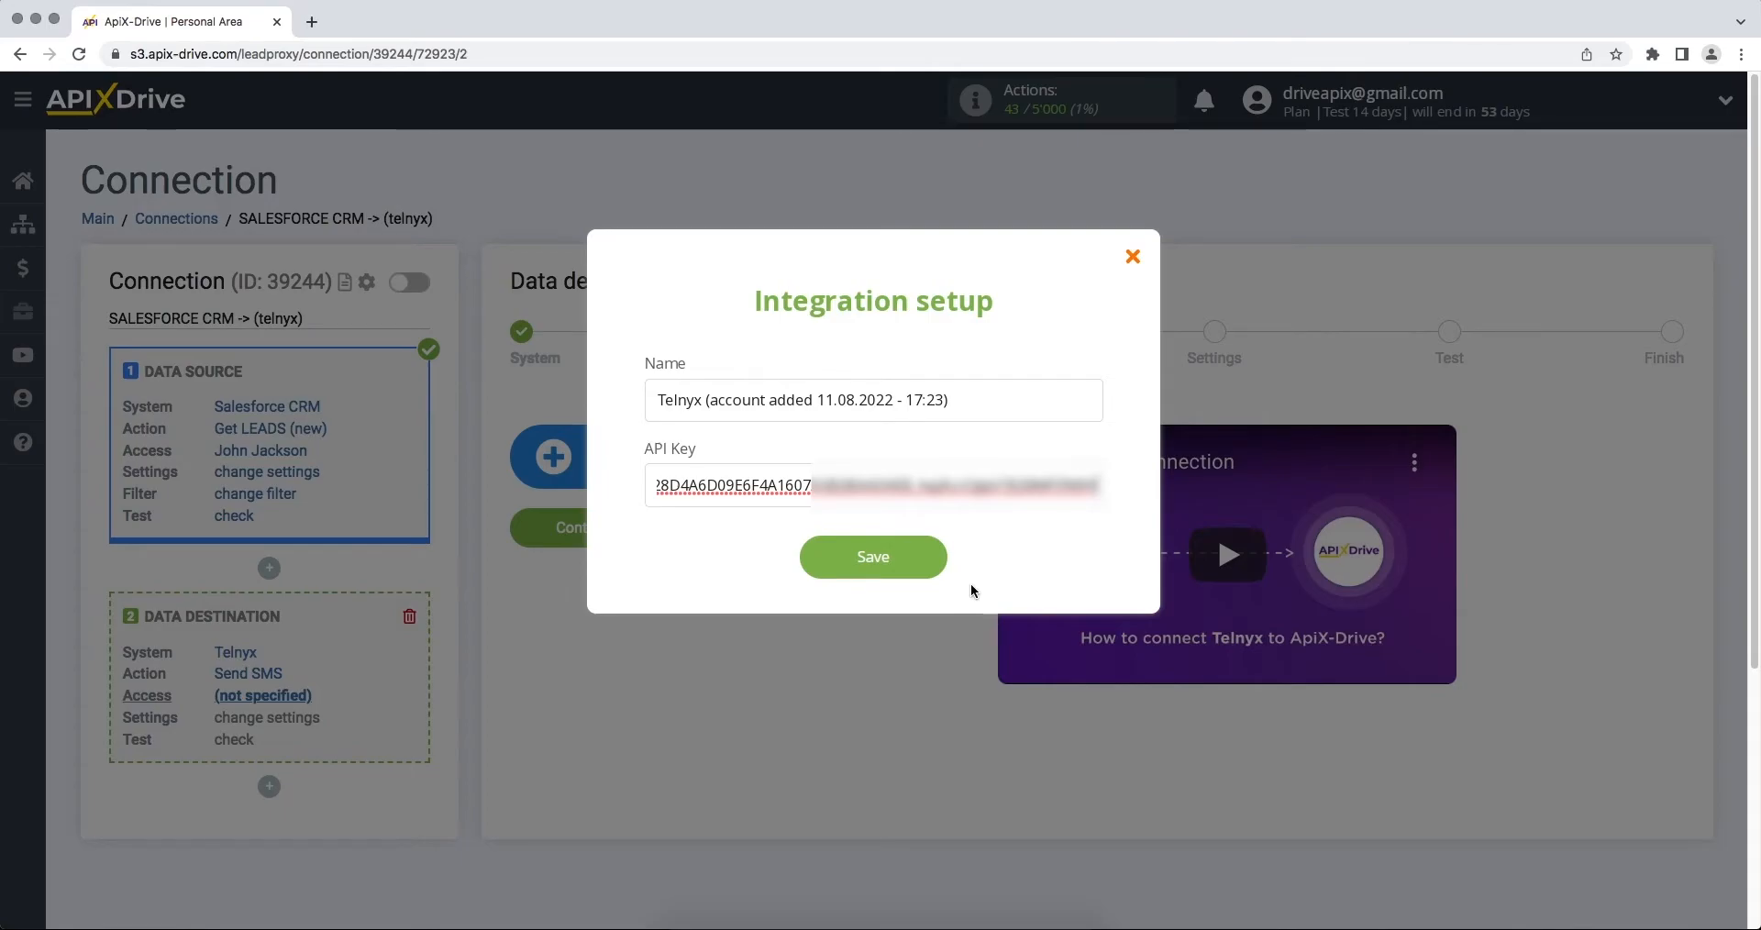
{"action": "left_click", "coordinate": [849, 569]}
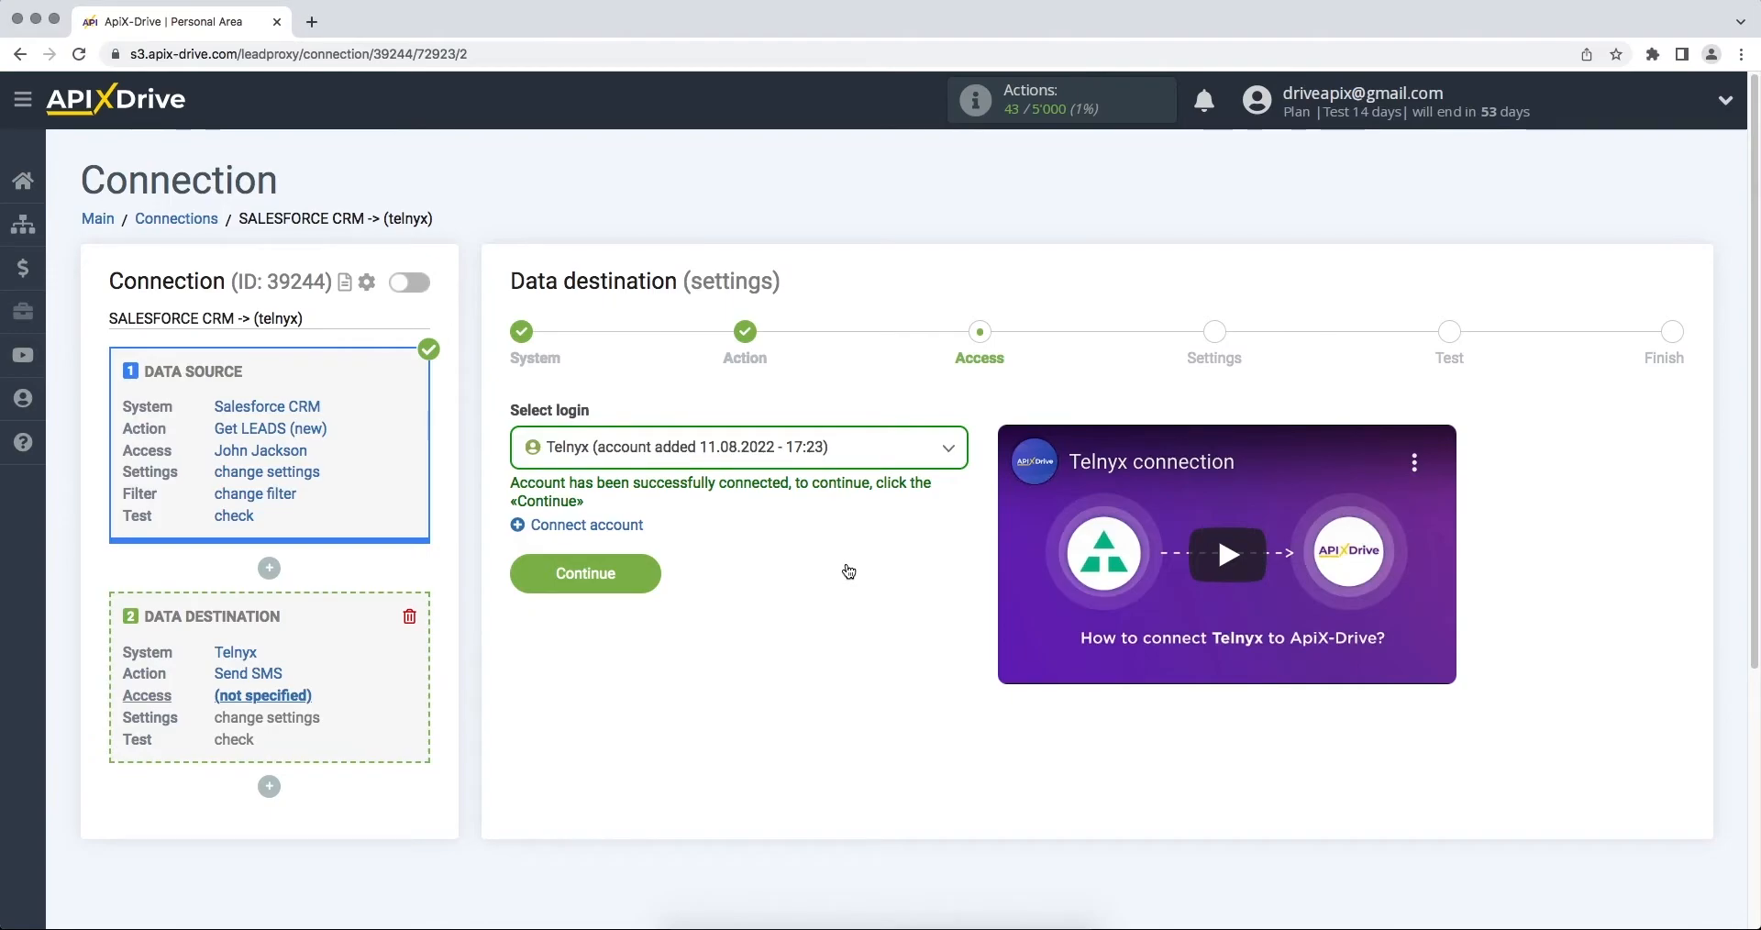
- Select the newly connected Telnyx account as the destination login and continue to the settings stage
{"action": "left_click", "coordinate": [825, 451]}
{"action": "left_click", "coordinate": [814, 589]}
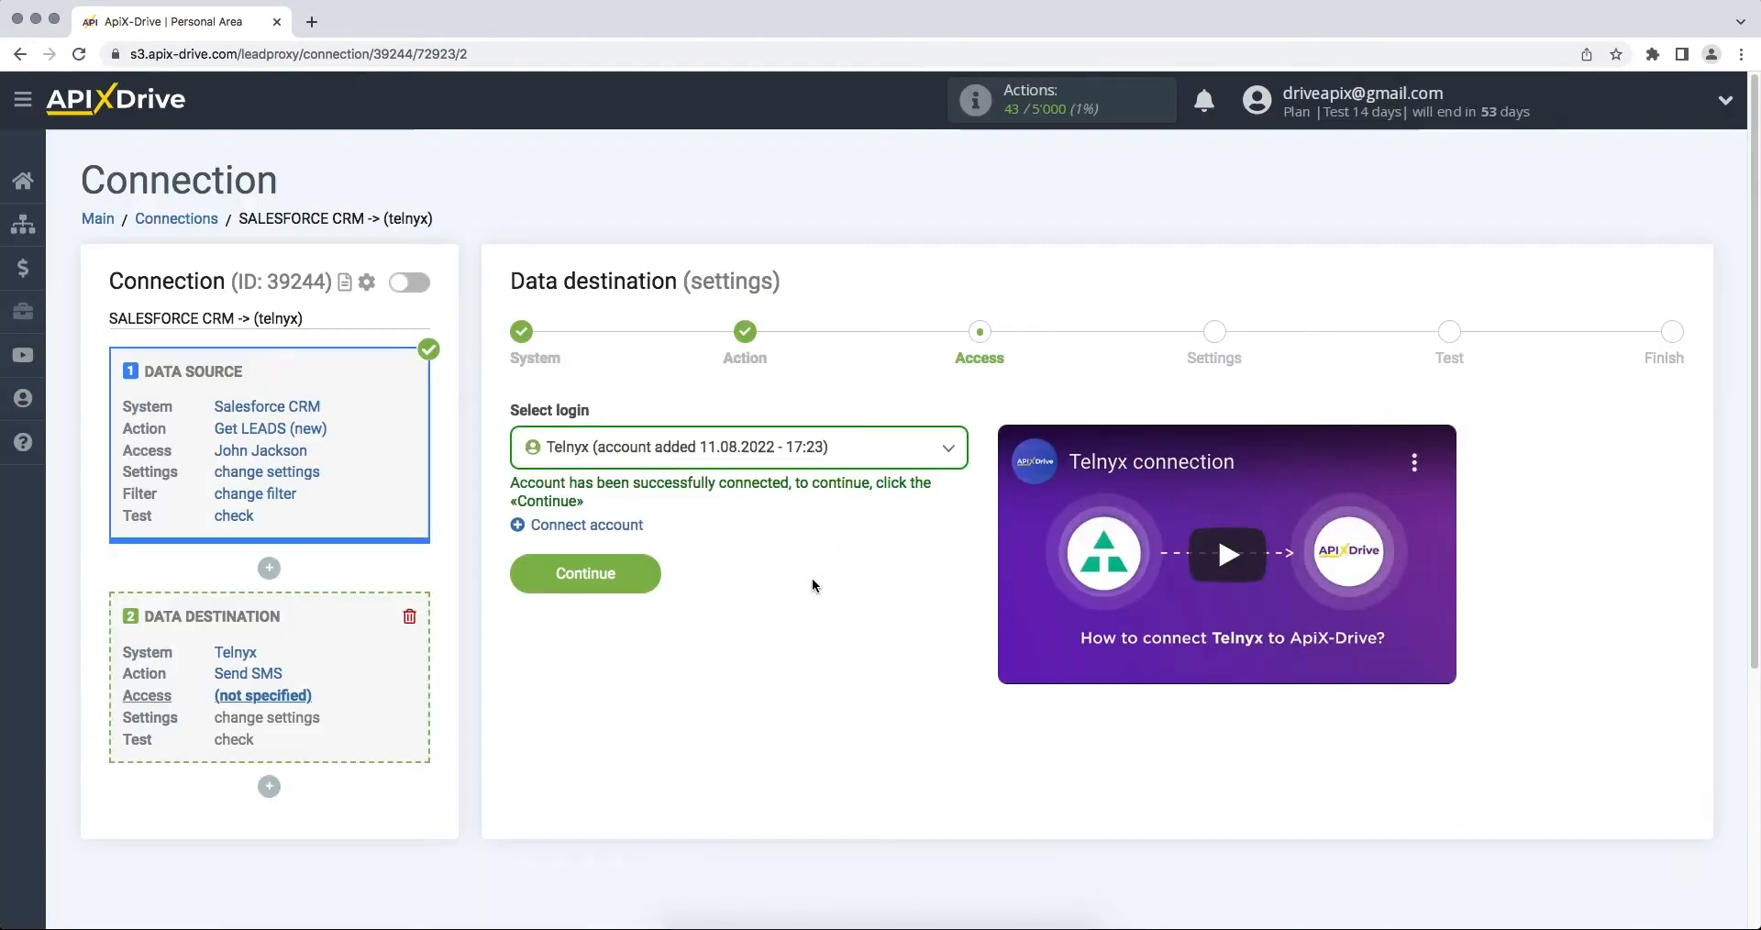
{"action": "left_click", "coordinate": [569, 578]}
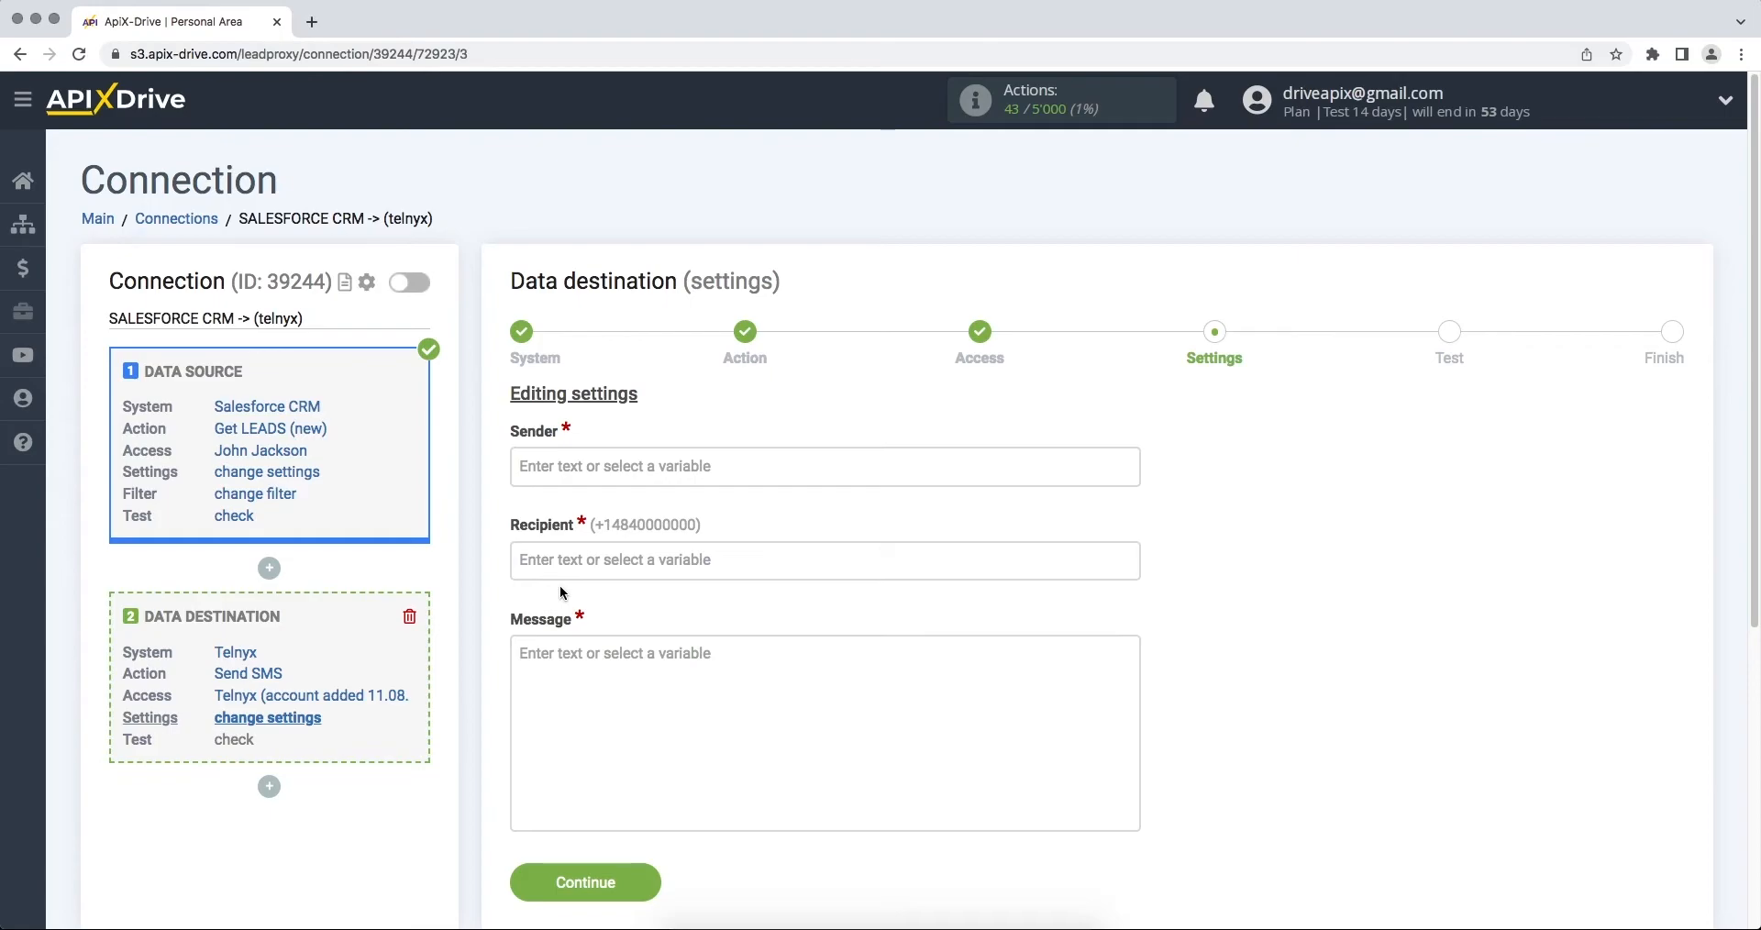
- Set the SMS recipient to the Phone variable from the Salesforce CRM leads
{"action": "left_click", "coordinate": [532, 554]}
{"action": "scroll", "coordinate": [532, 554], "scroll_direction": "down", "scroll_amount": 3}
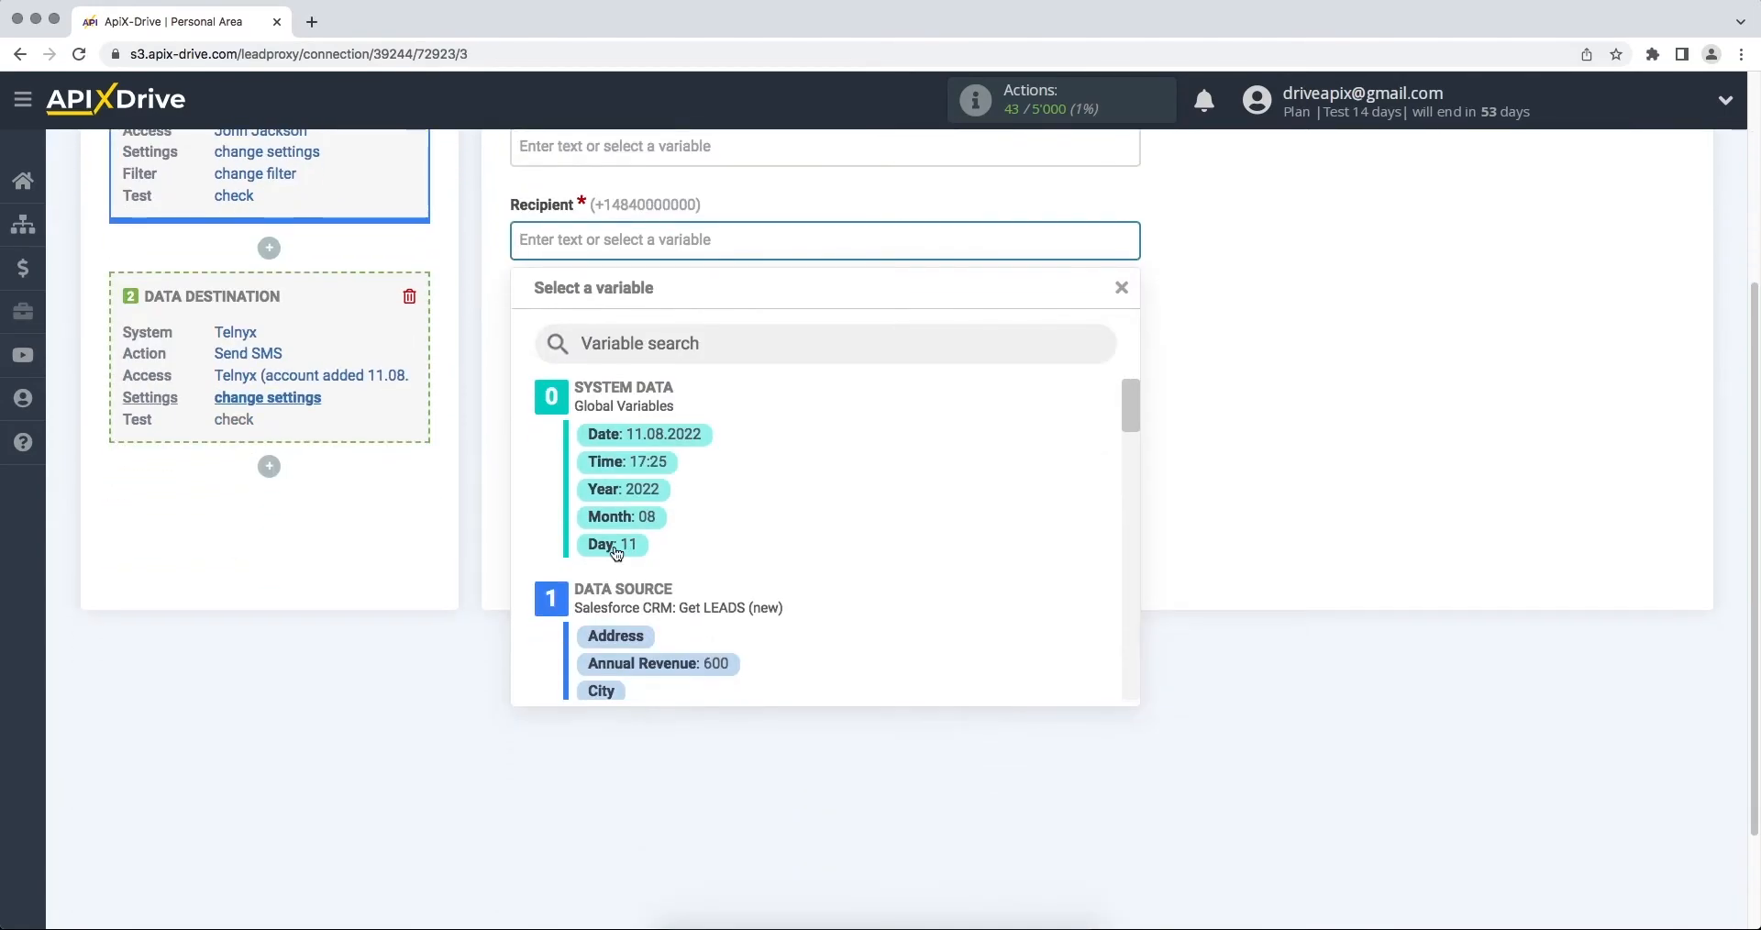
{"action": "scroll", "coordinate": [1100, 432], "scroll_direction": "down", "scroll_amount": 1}
{"action": "left_click_drag", "start_coordinate": [1134, 400], "coordinate": [1132, 618]}
{"action": "left_click", "coordinate": [715, 613]}
- Write "Hello," in the SMS message, followed by the Salesforce CRM Full Name variable
{"action": "left_click", "coordinate": [616, 422]}
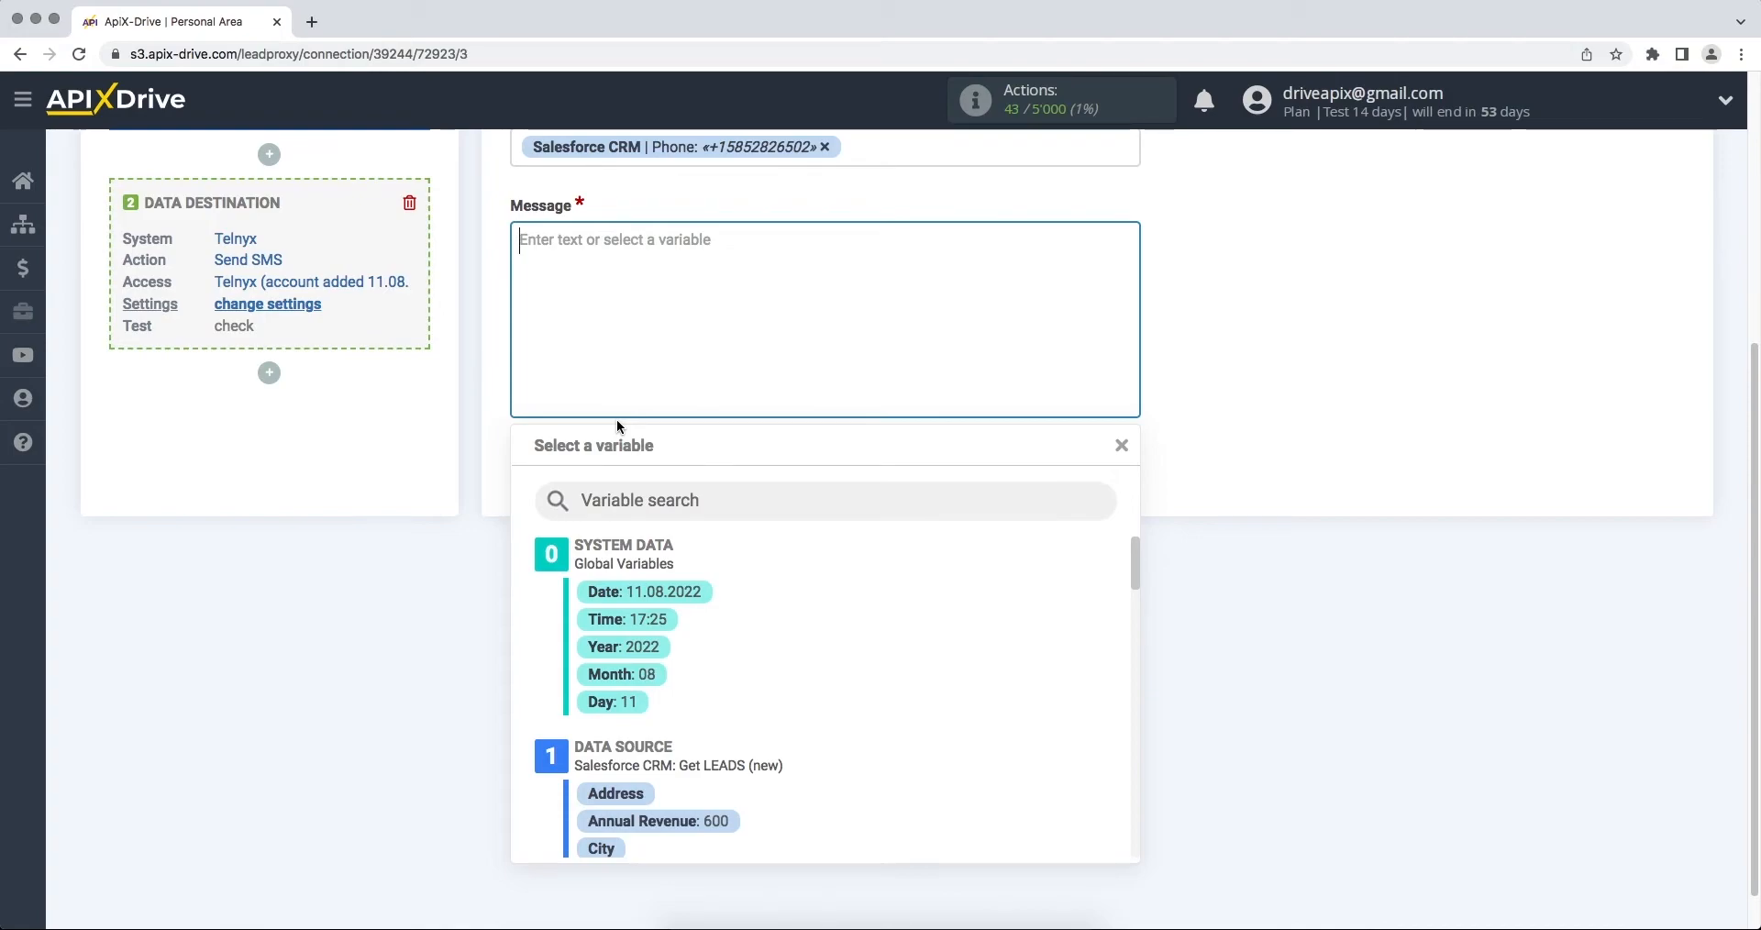
{"action": "type", "text": "Hello,"}
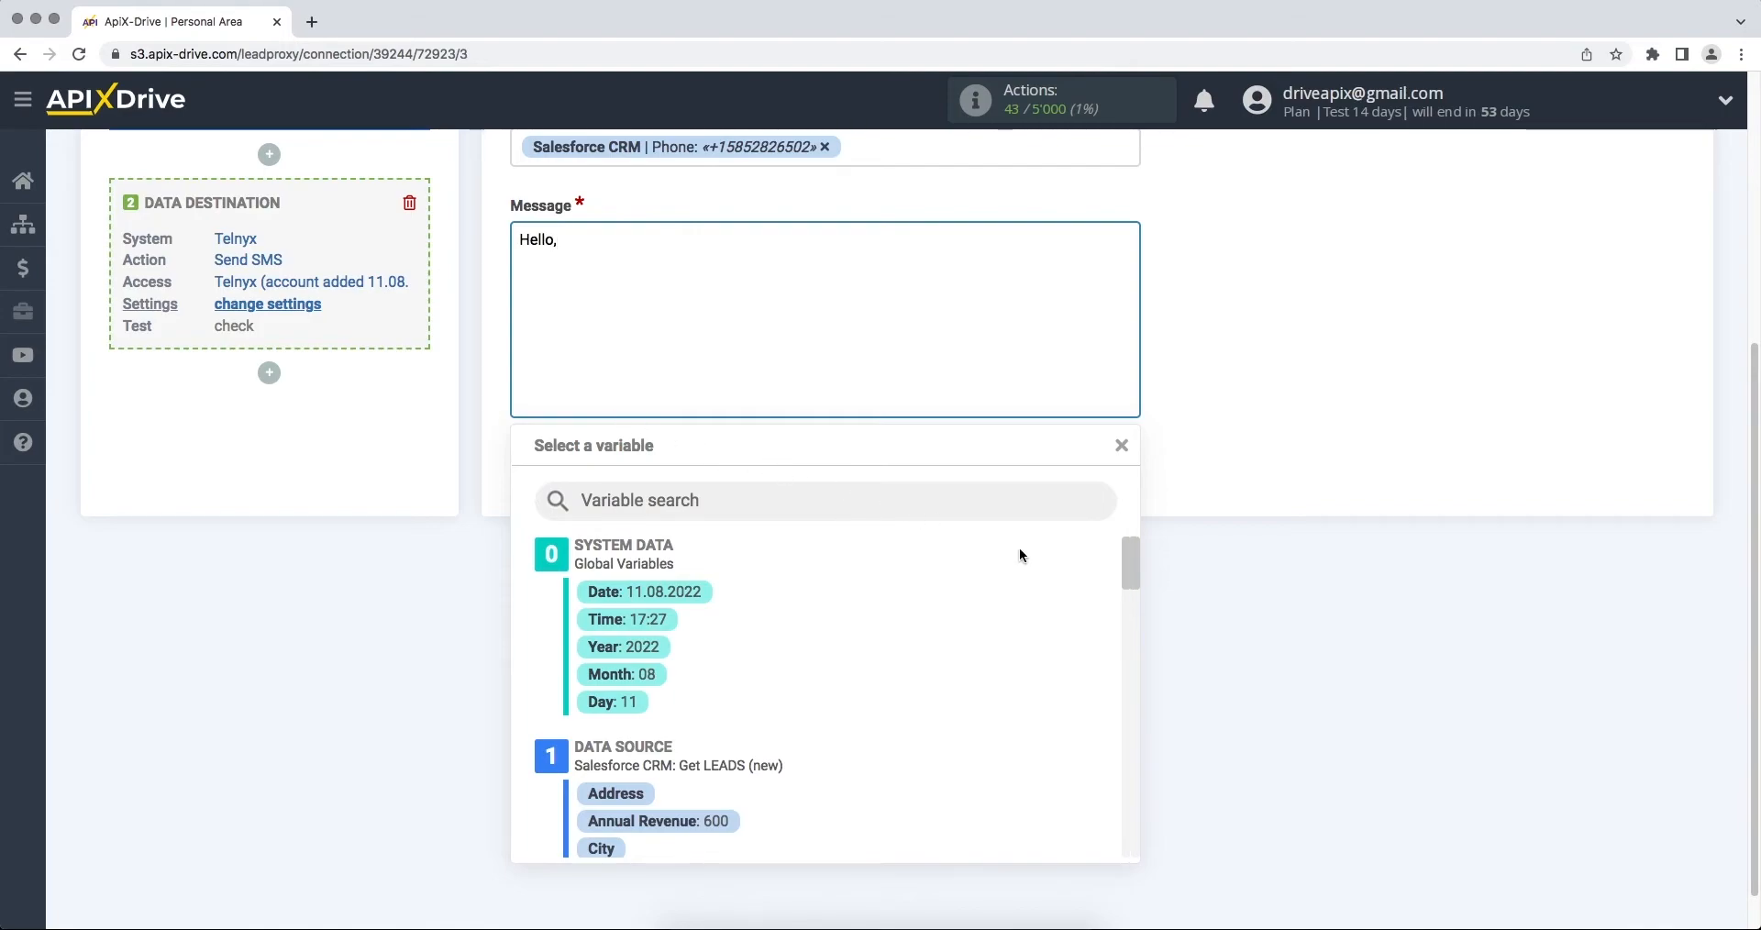
{"action": "left_click_drag", "start_coordinate": [1132, 547], "coordinate": [1153, 714]}
{"action": "left_click", "coordinate": [731, 565]}
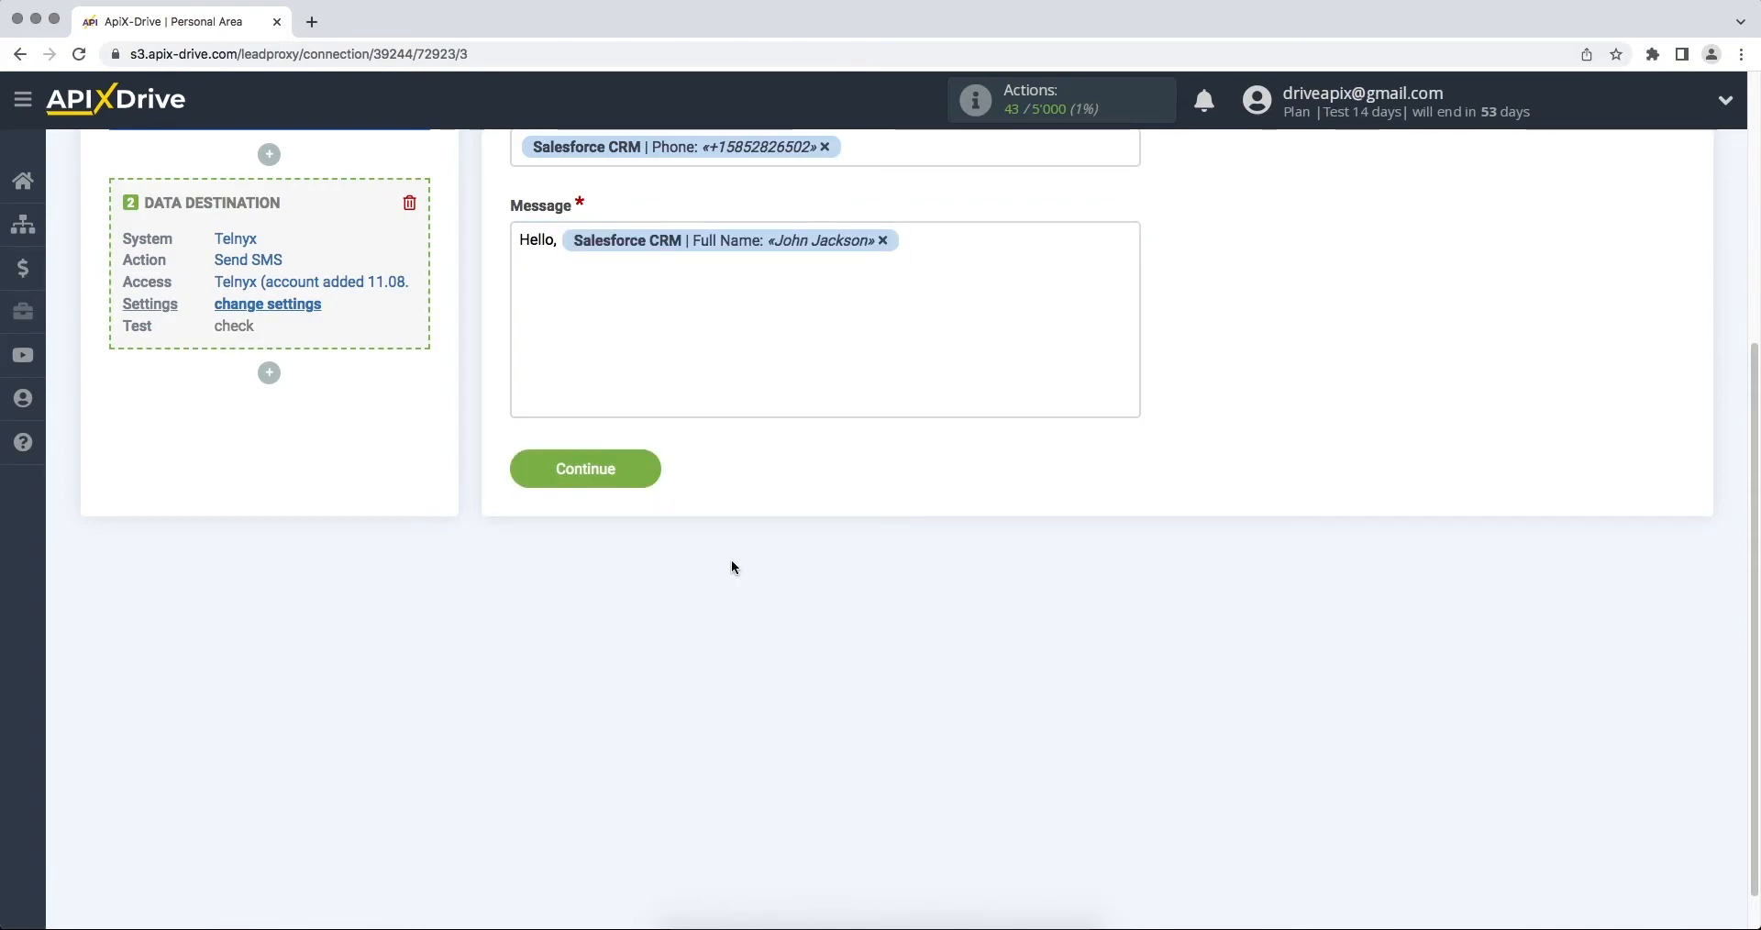
- Add a second line to the SMS message reading "Thank you for your interest, we will contact you soon!"
{"action": "key", "text": "Return"}
{"action": "type", "text": "Thank you for your i"}
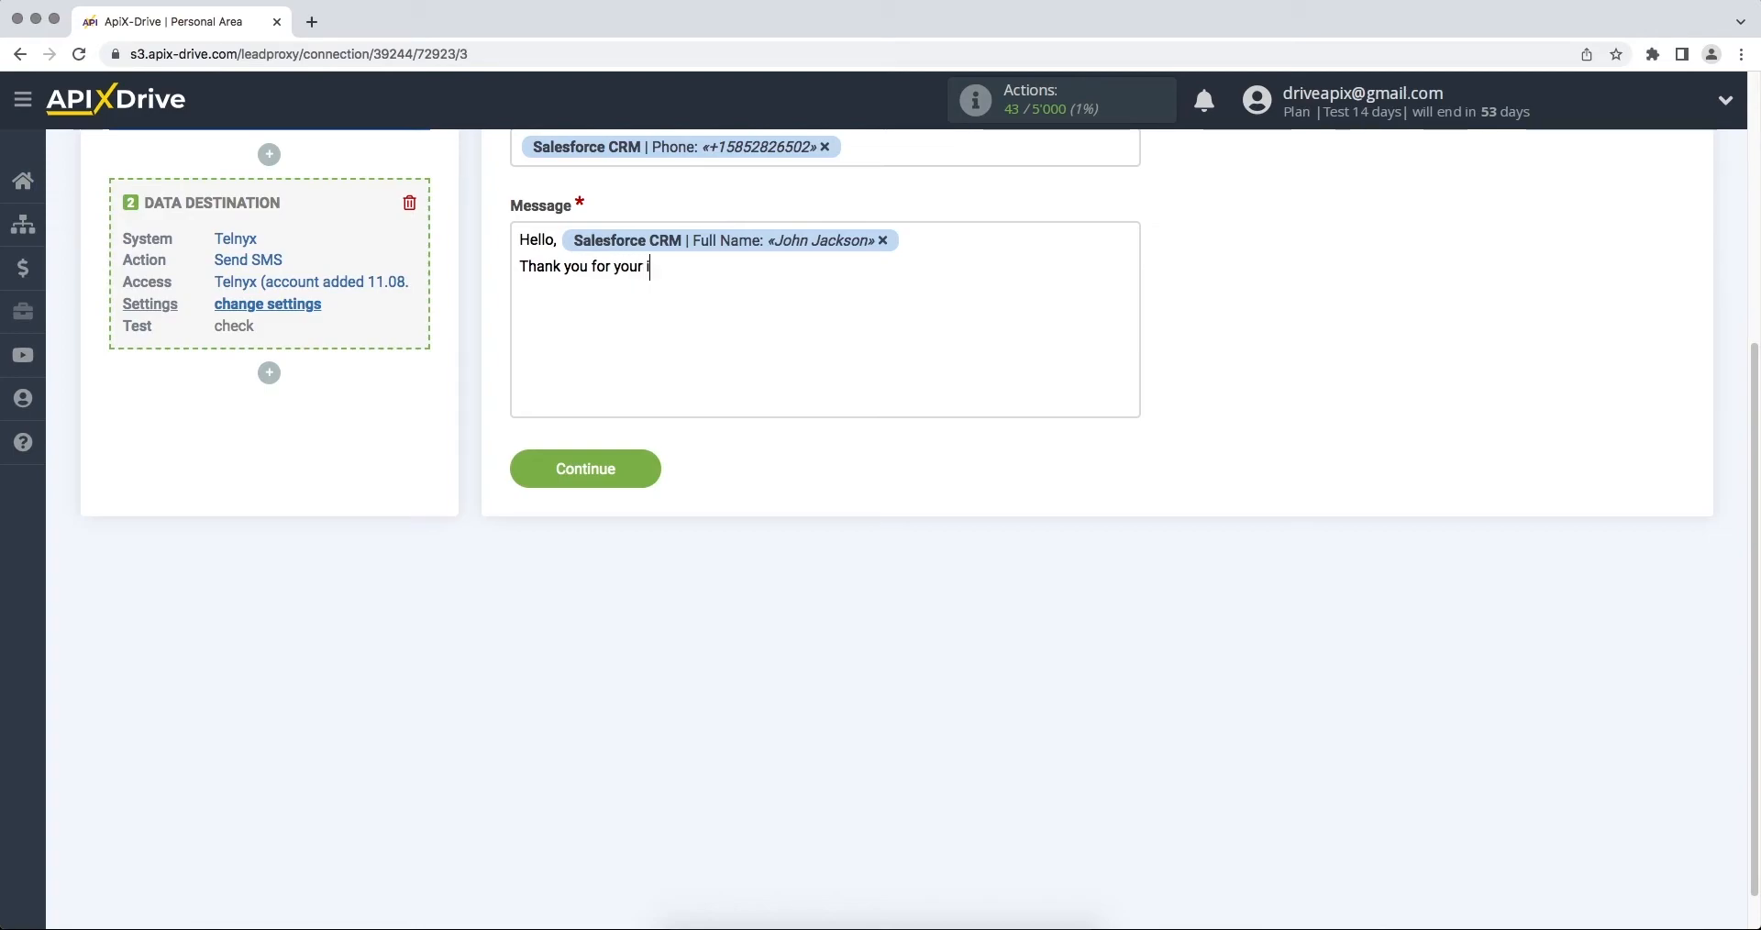
{"action": "type", "text": "nterest, we will contac"}
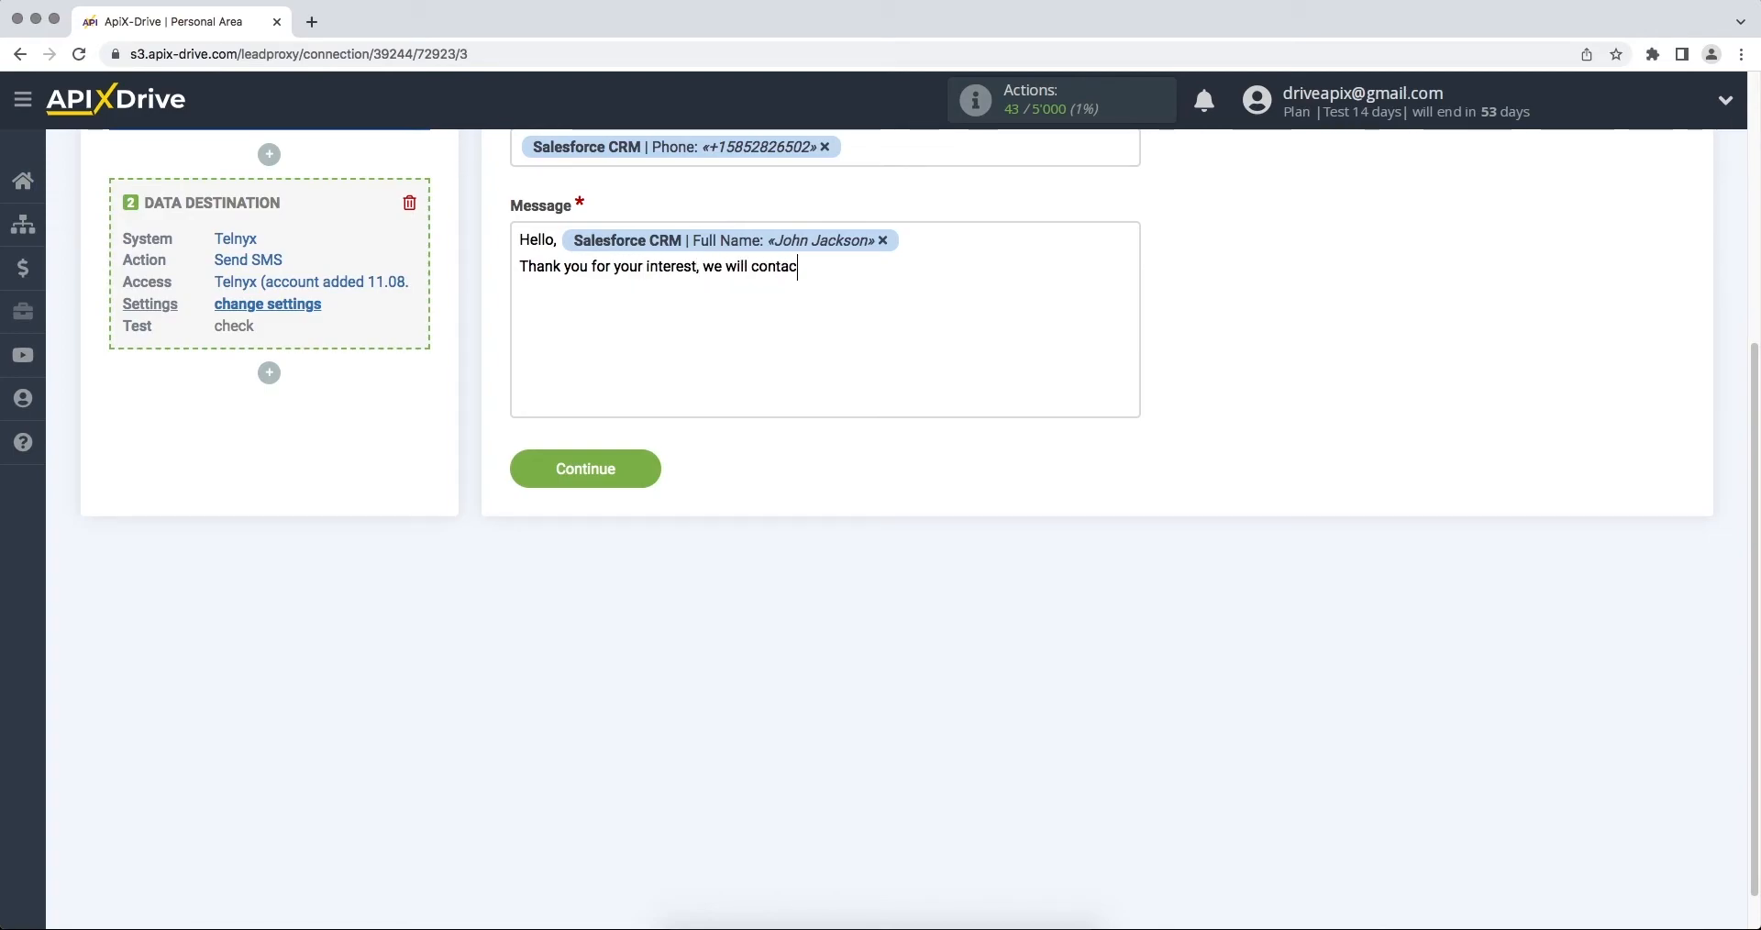
{"action": "type", "text": "t you soon!"}
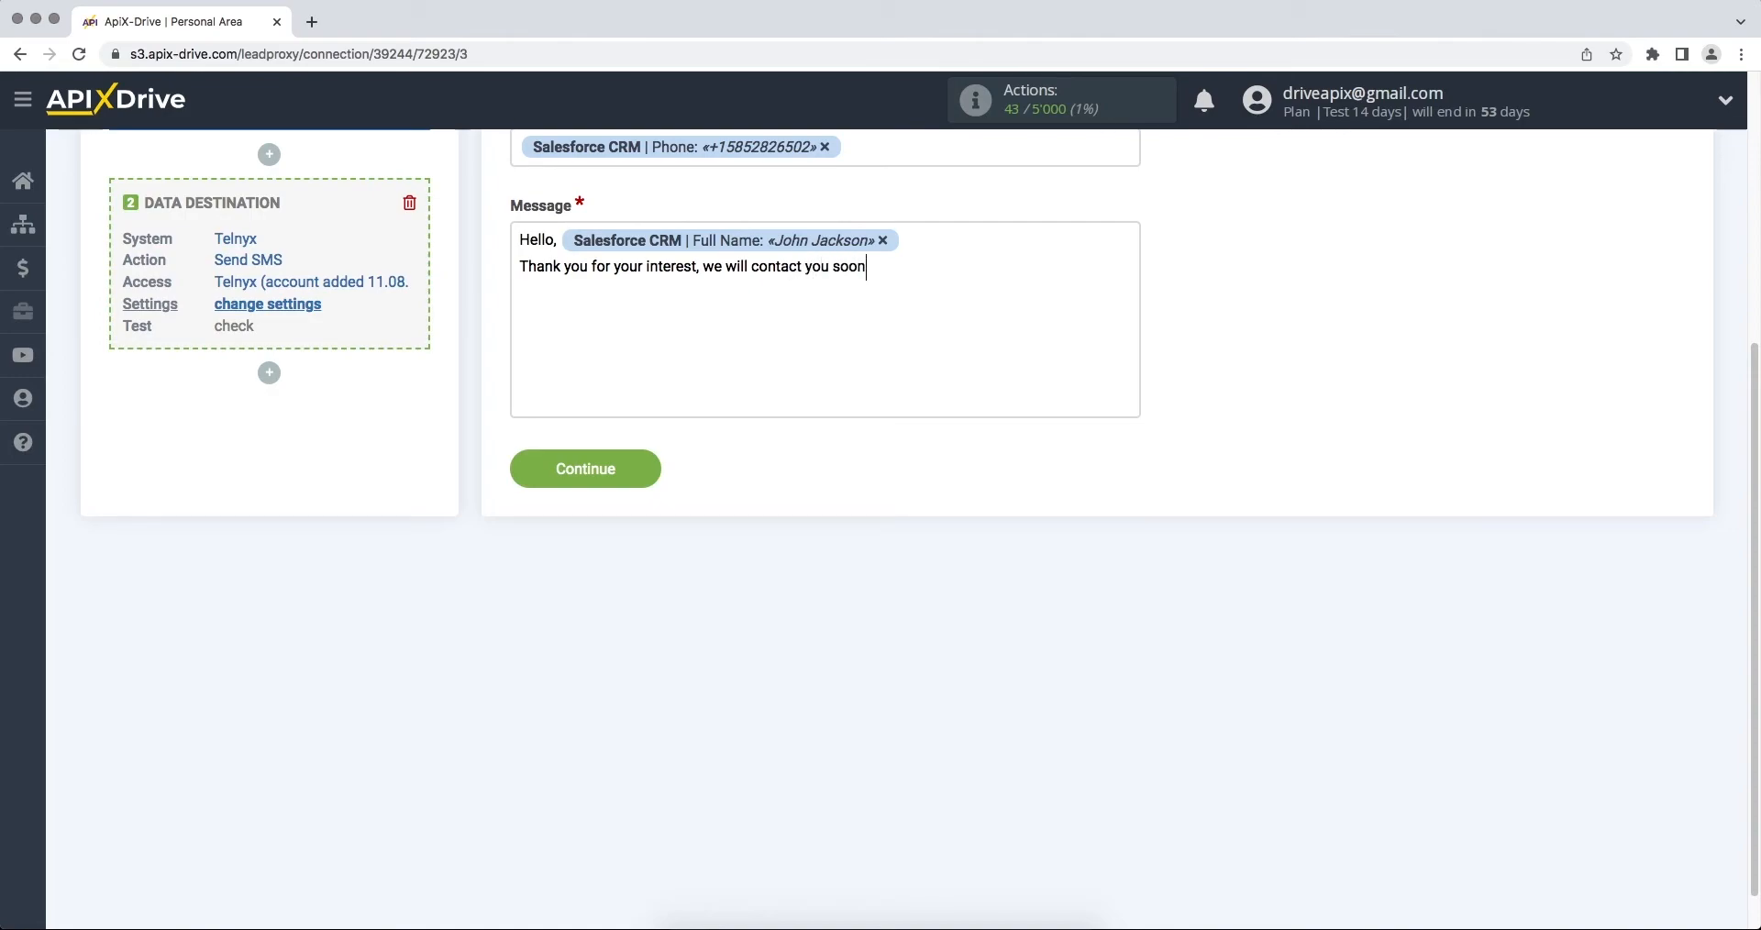
- Enter the sender's phone number in the Telnyx SMS settings
{"action": "scroll", "coordinate": [880, 514], "scroll_direction": "up", "scroll_amount": 1}
{"action": "scroll", "coordinate": [825, 367], "scroll_direction": "up", "scroll_amount": 2}
{"action": "left_click", "coordinate": [588, 279]}
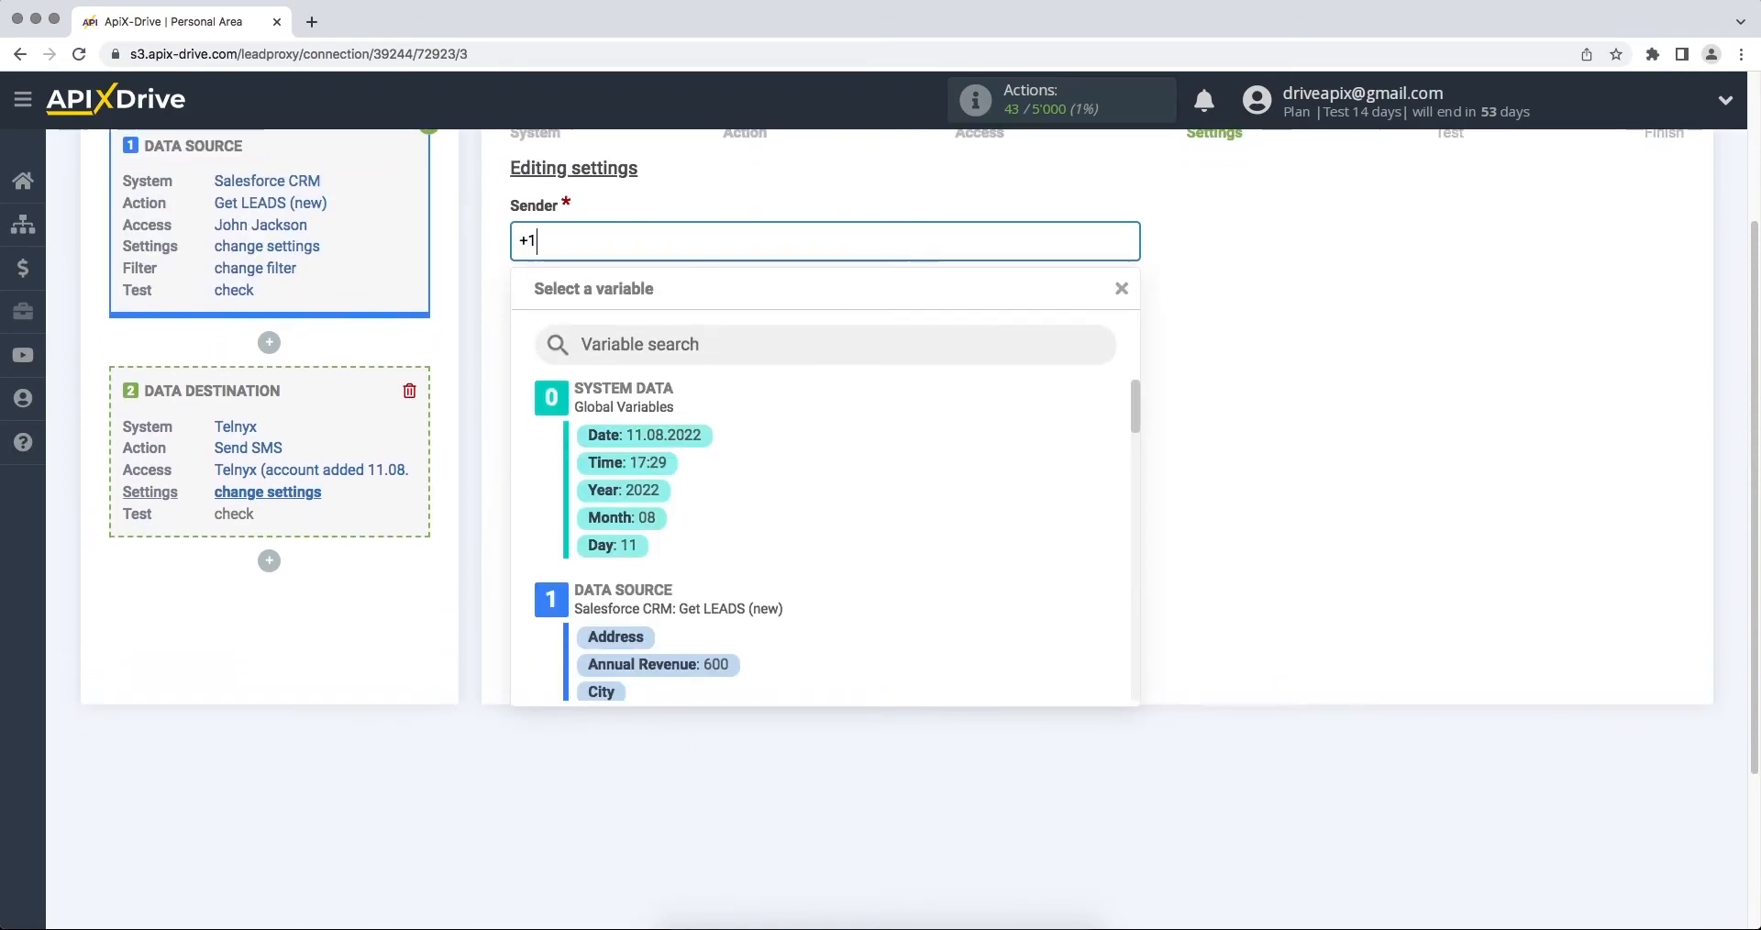
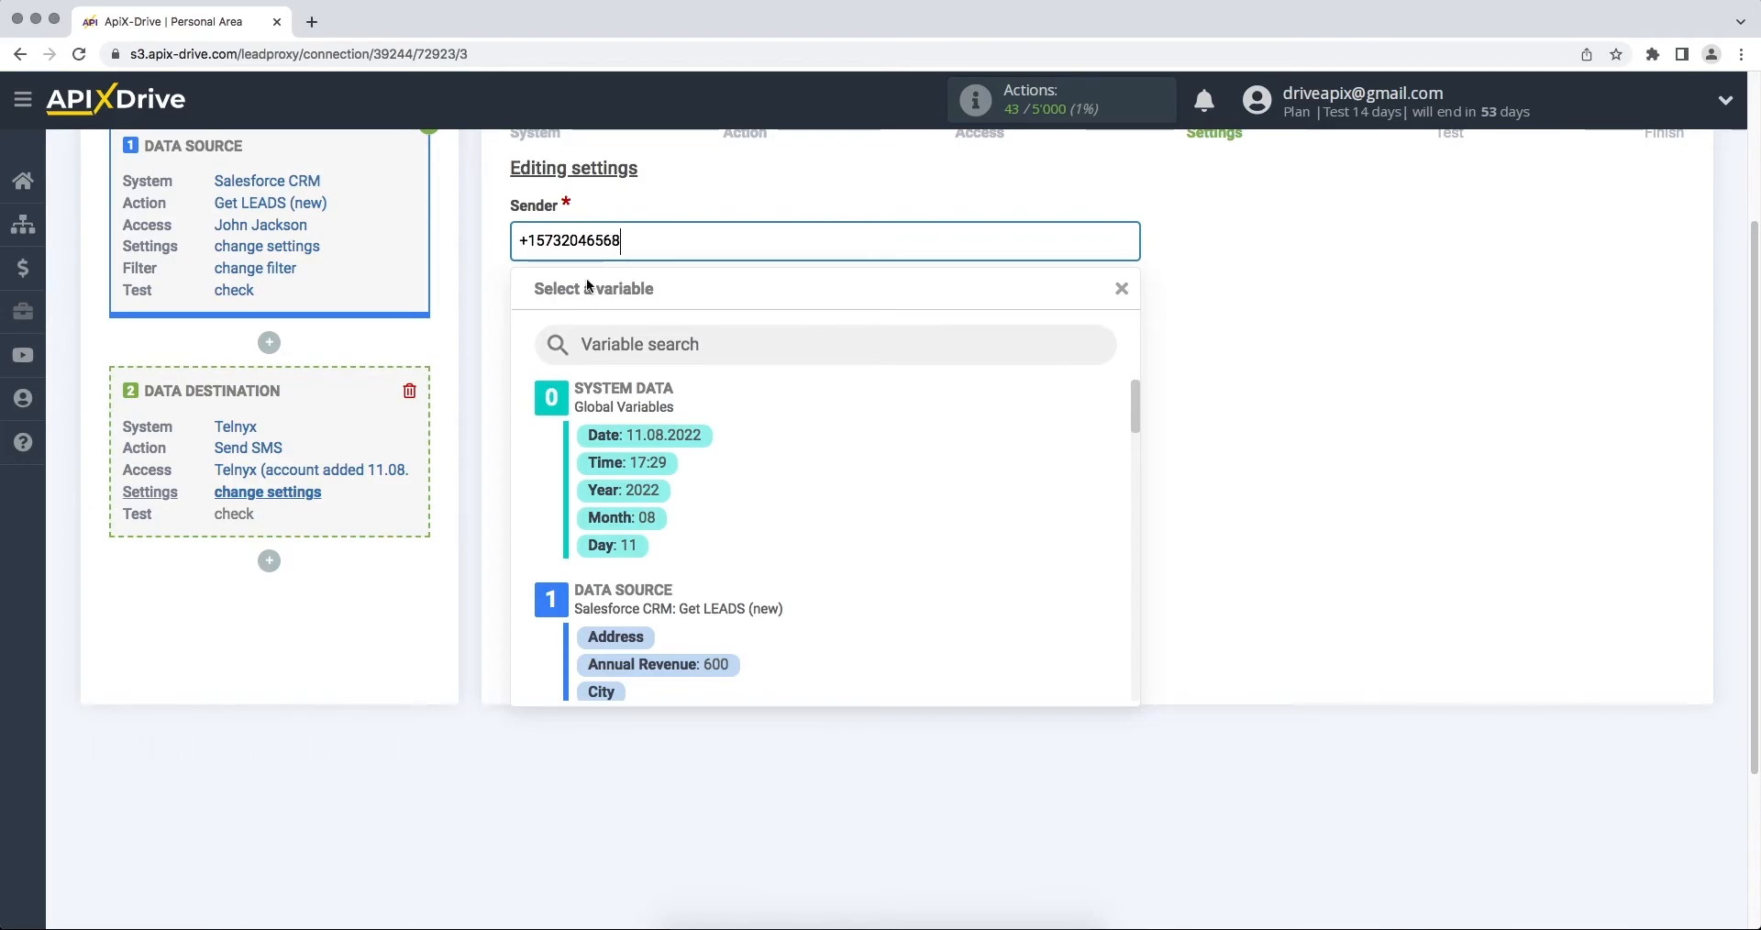
{"action": "left_click", "coordinate": [1252, 397]}
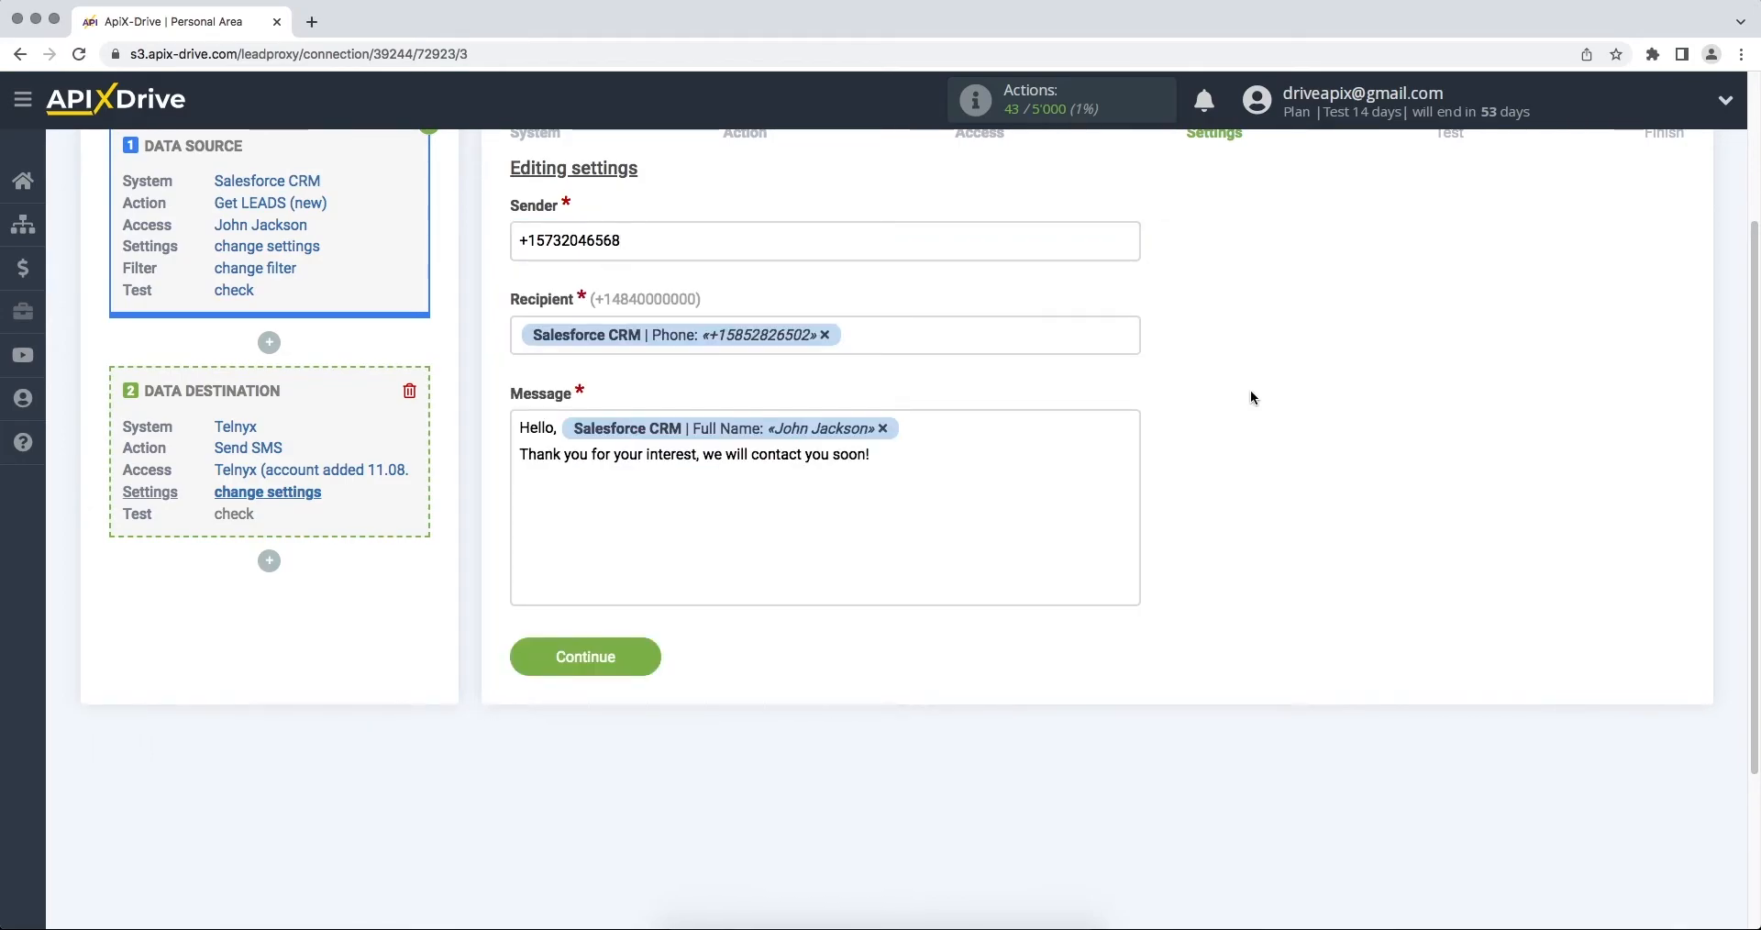
- Save the SMS settings by continuing to the test stage, and send the test data to Telnyx
{"action": "left_click", "coordinate": [593, 669]}
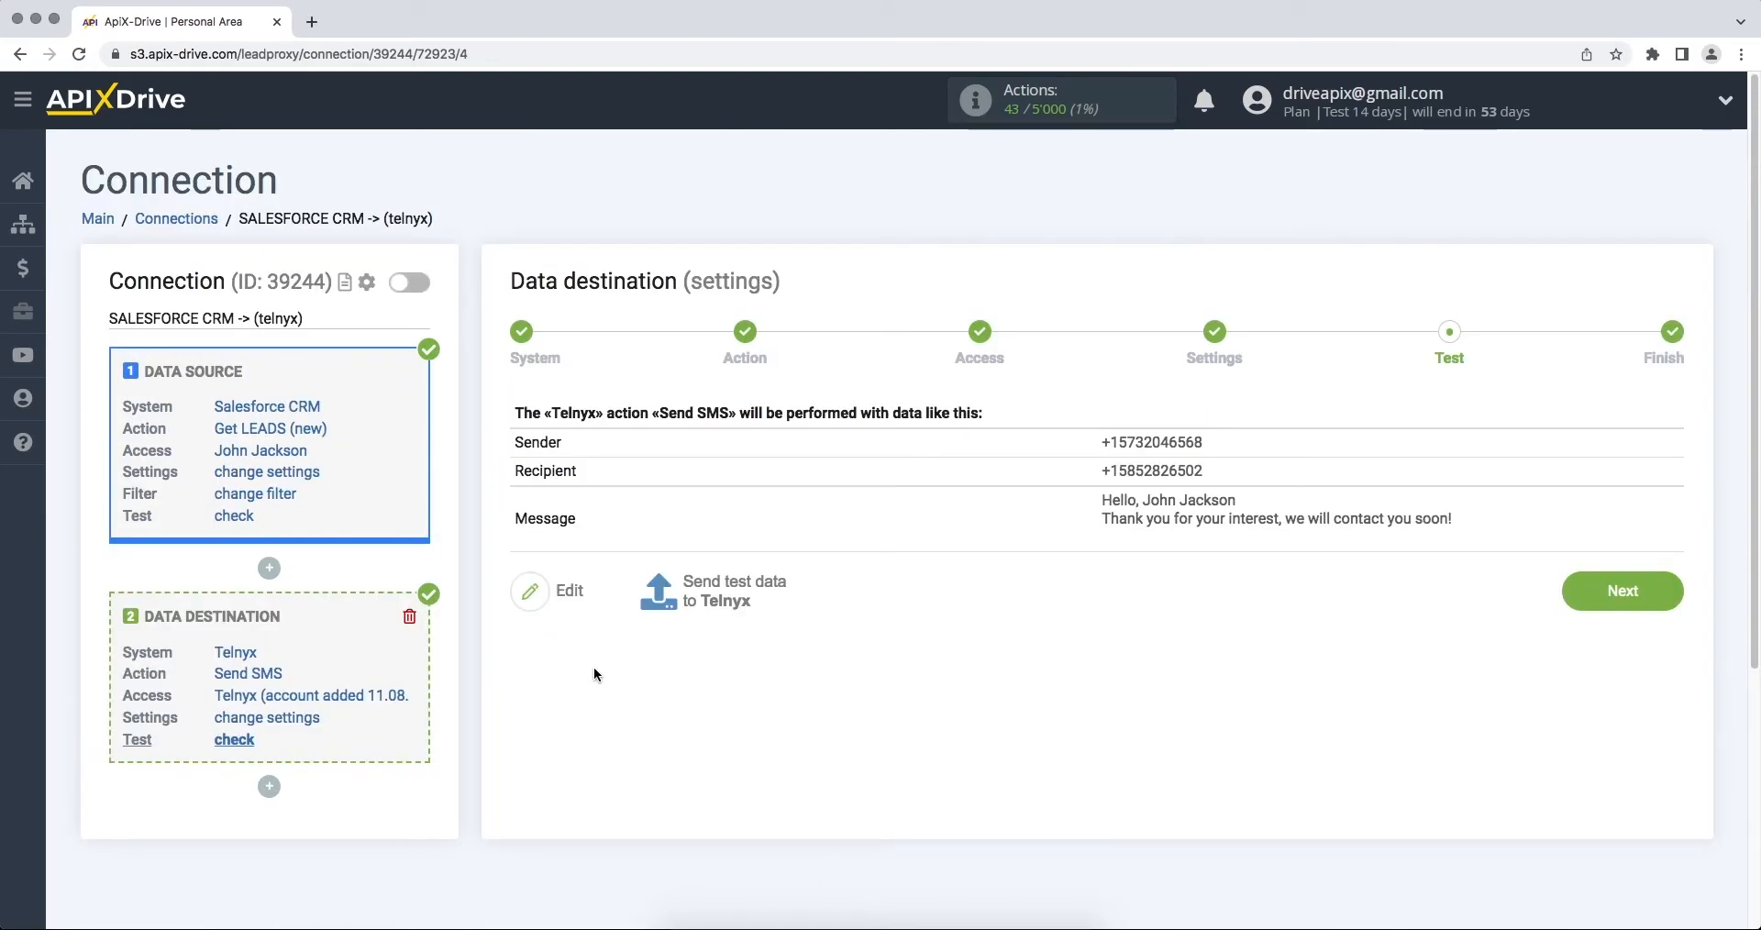
{"action": "left_click", "coordinate": [662, 606]}
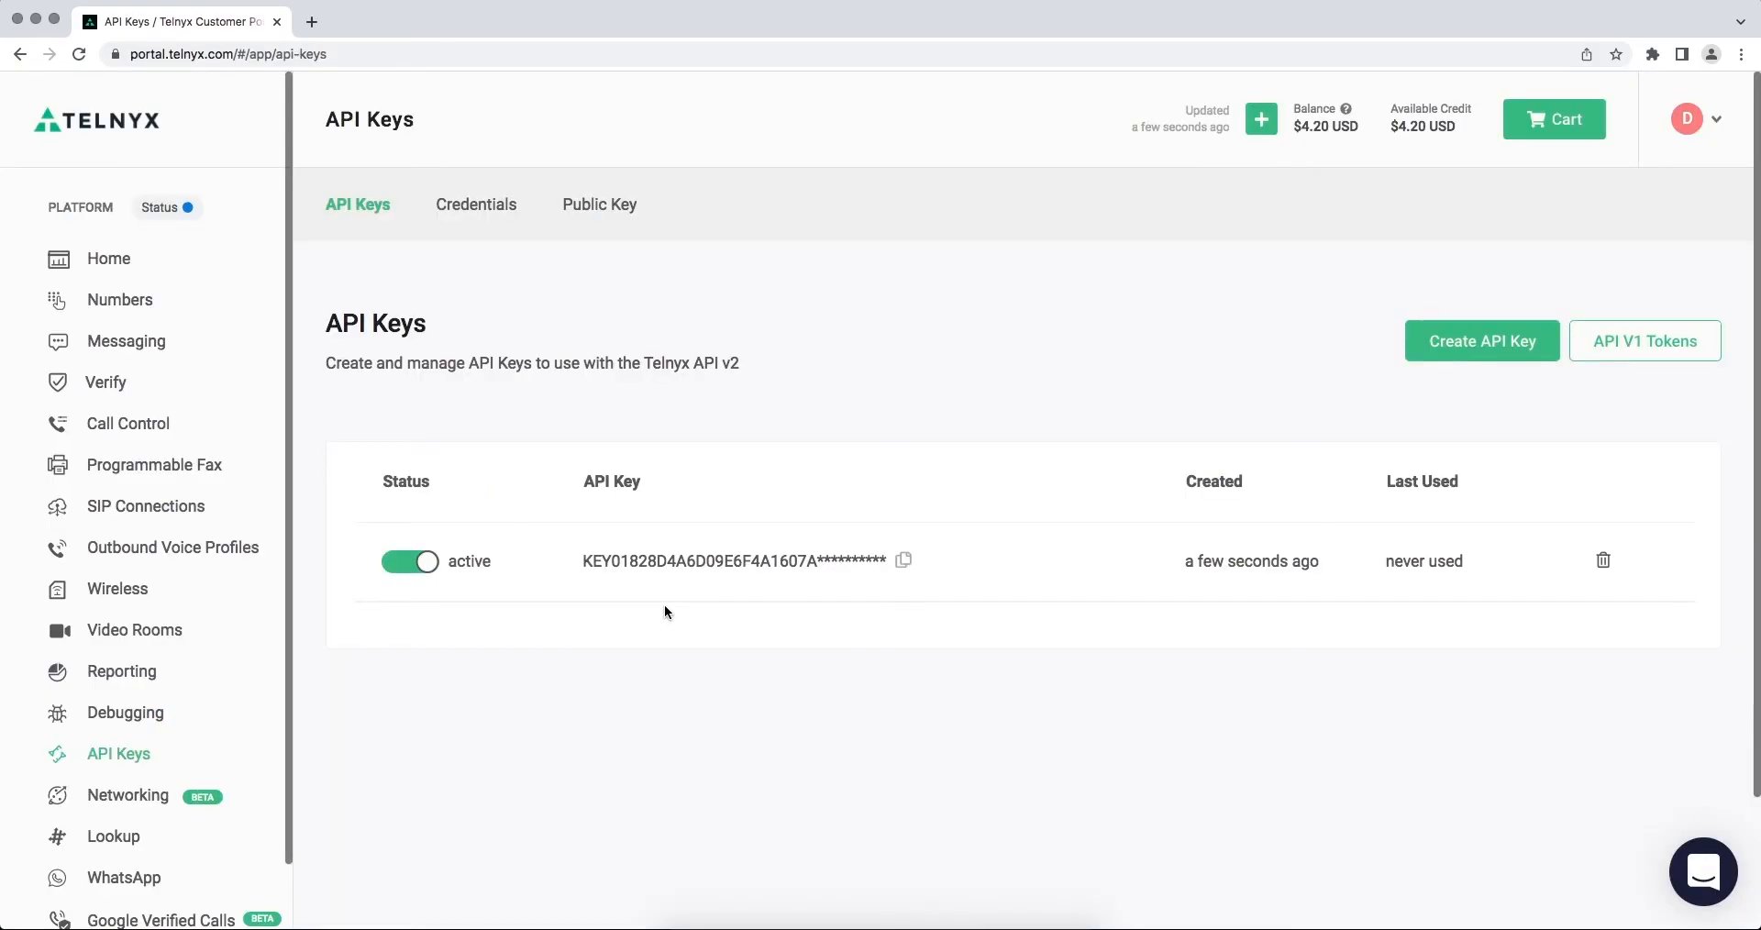
- In the Telnyx portal, request a Messaging detail report with start date 08/11/2022 and download the generated report
{"action": "left_click", "coordinate": [139, 684]}
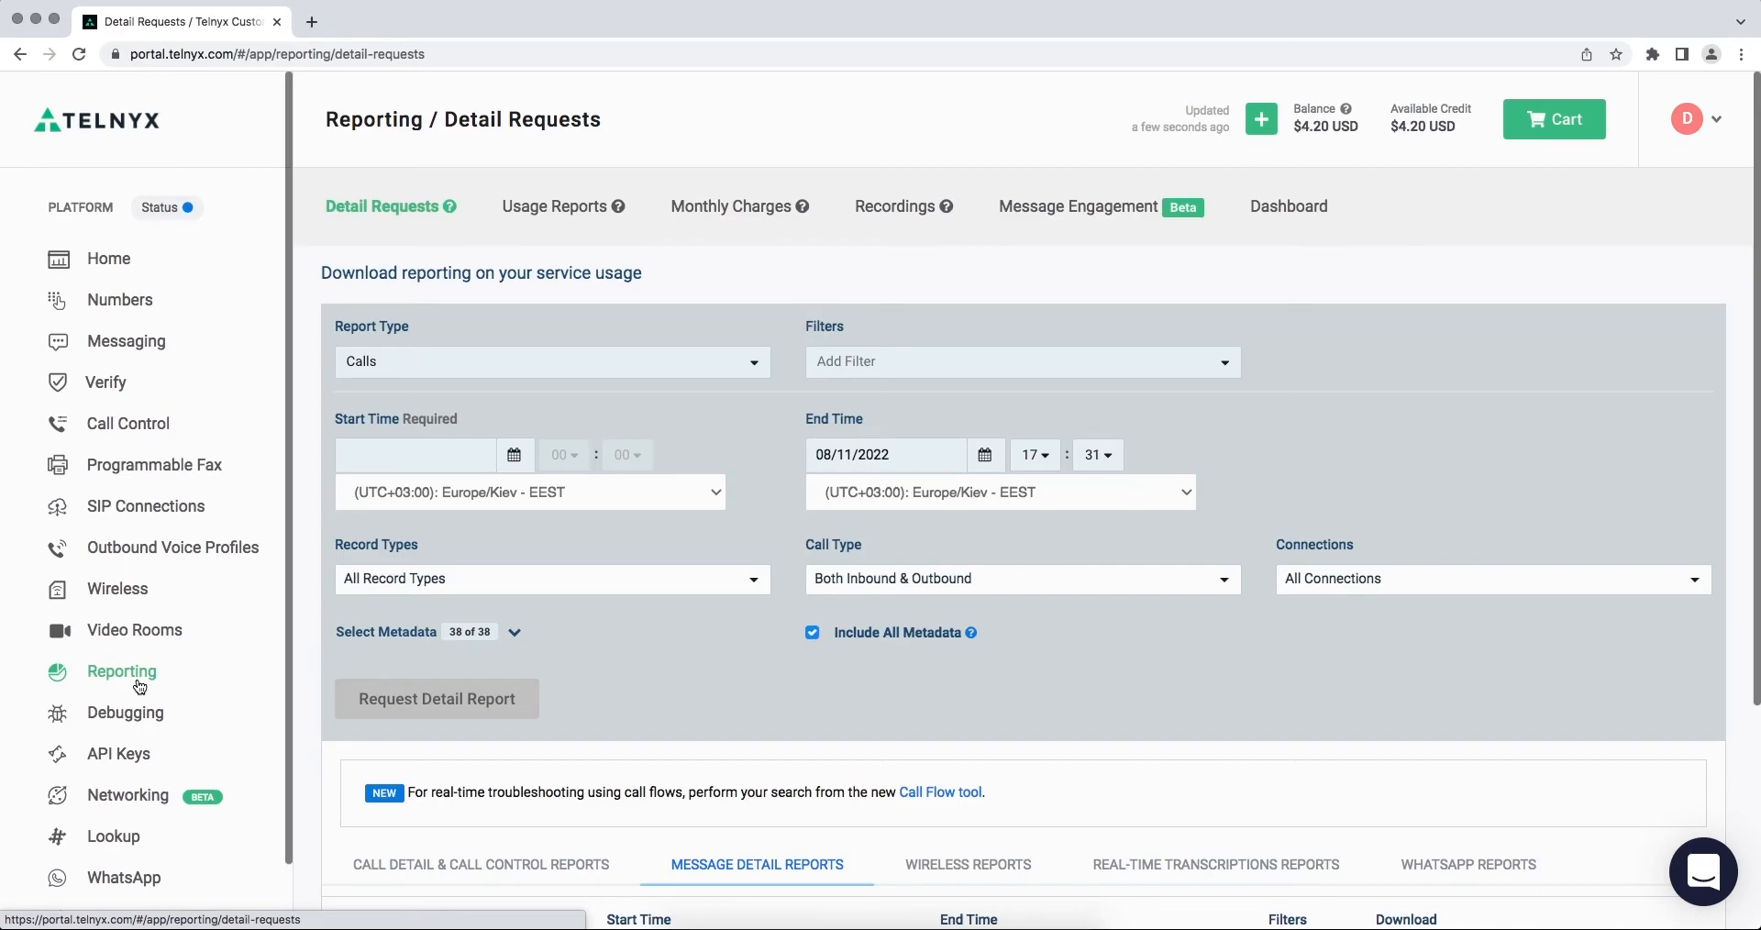
{"action": "left_click", "coordinate": [476, 367]}
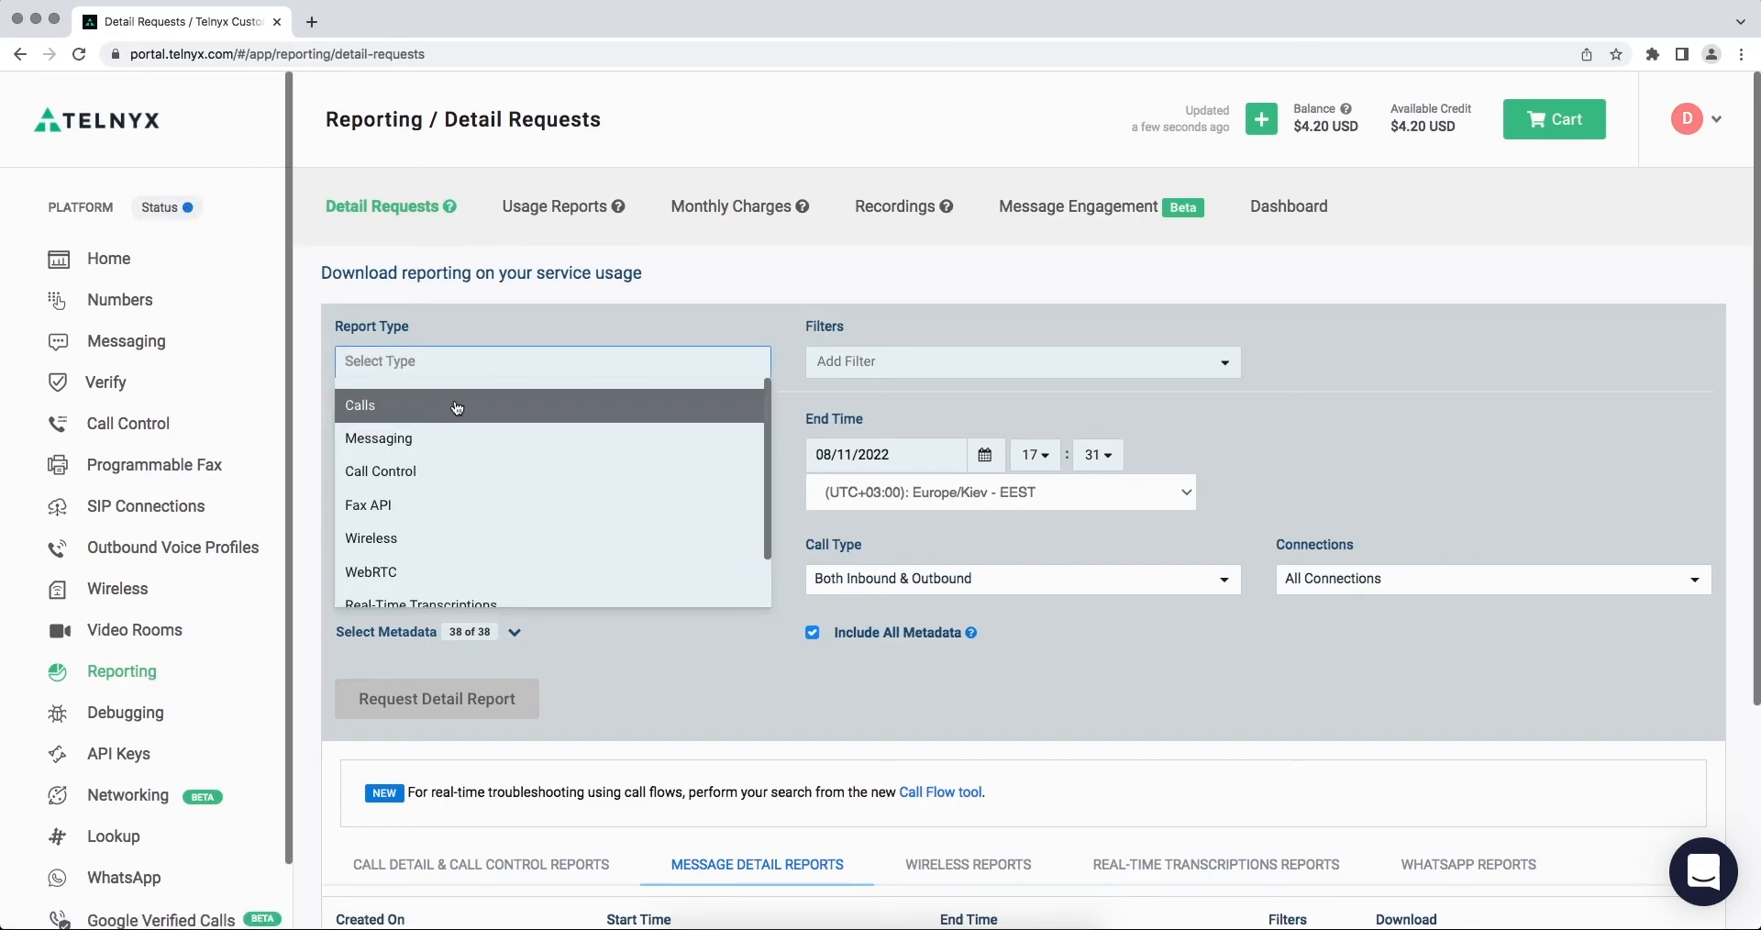
{"action": "left_click", "coordinate": [436, 440]}
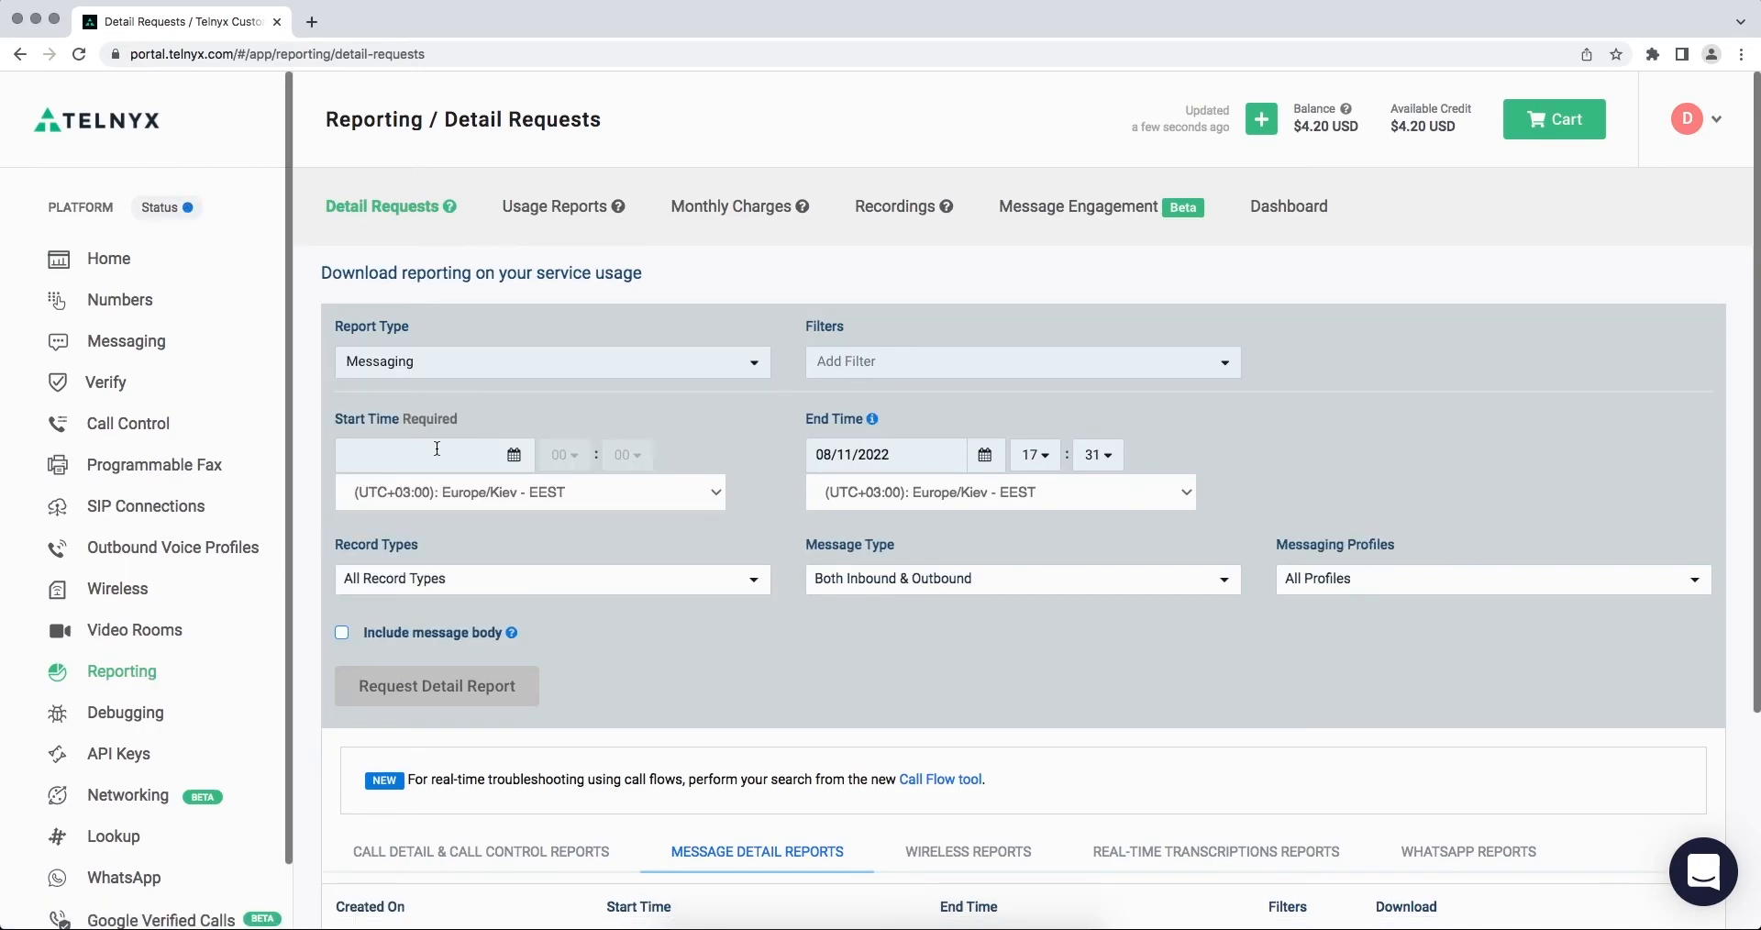
{"action": "left_click", "coordinate": [514, 455]}
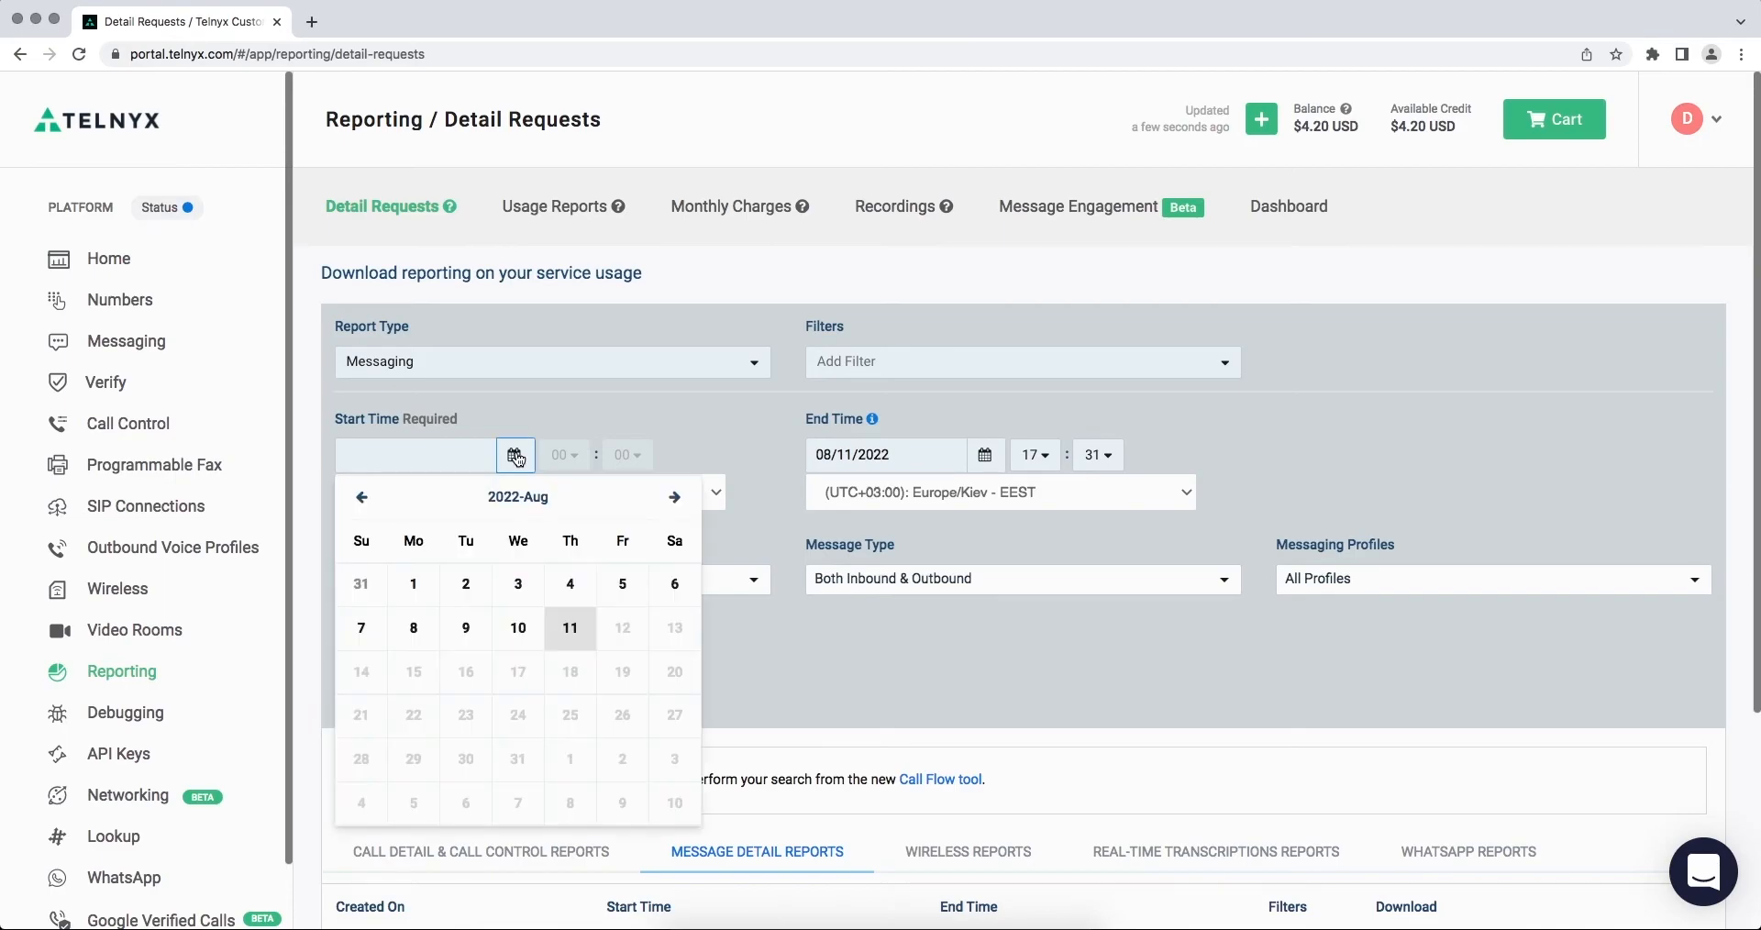
{"action": "left_click", "coordinate": [574, 622]}
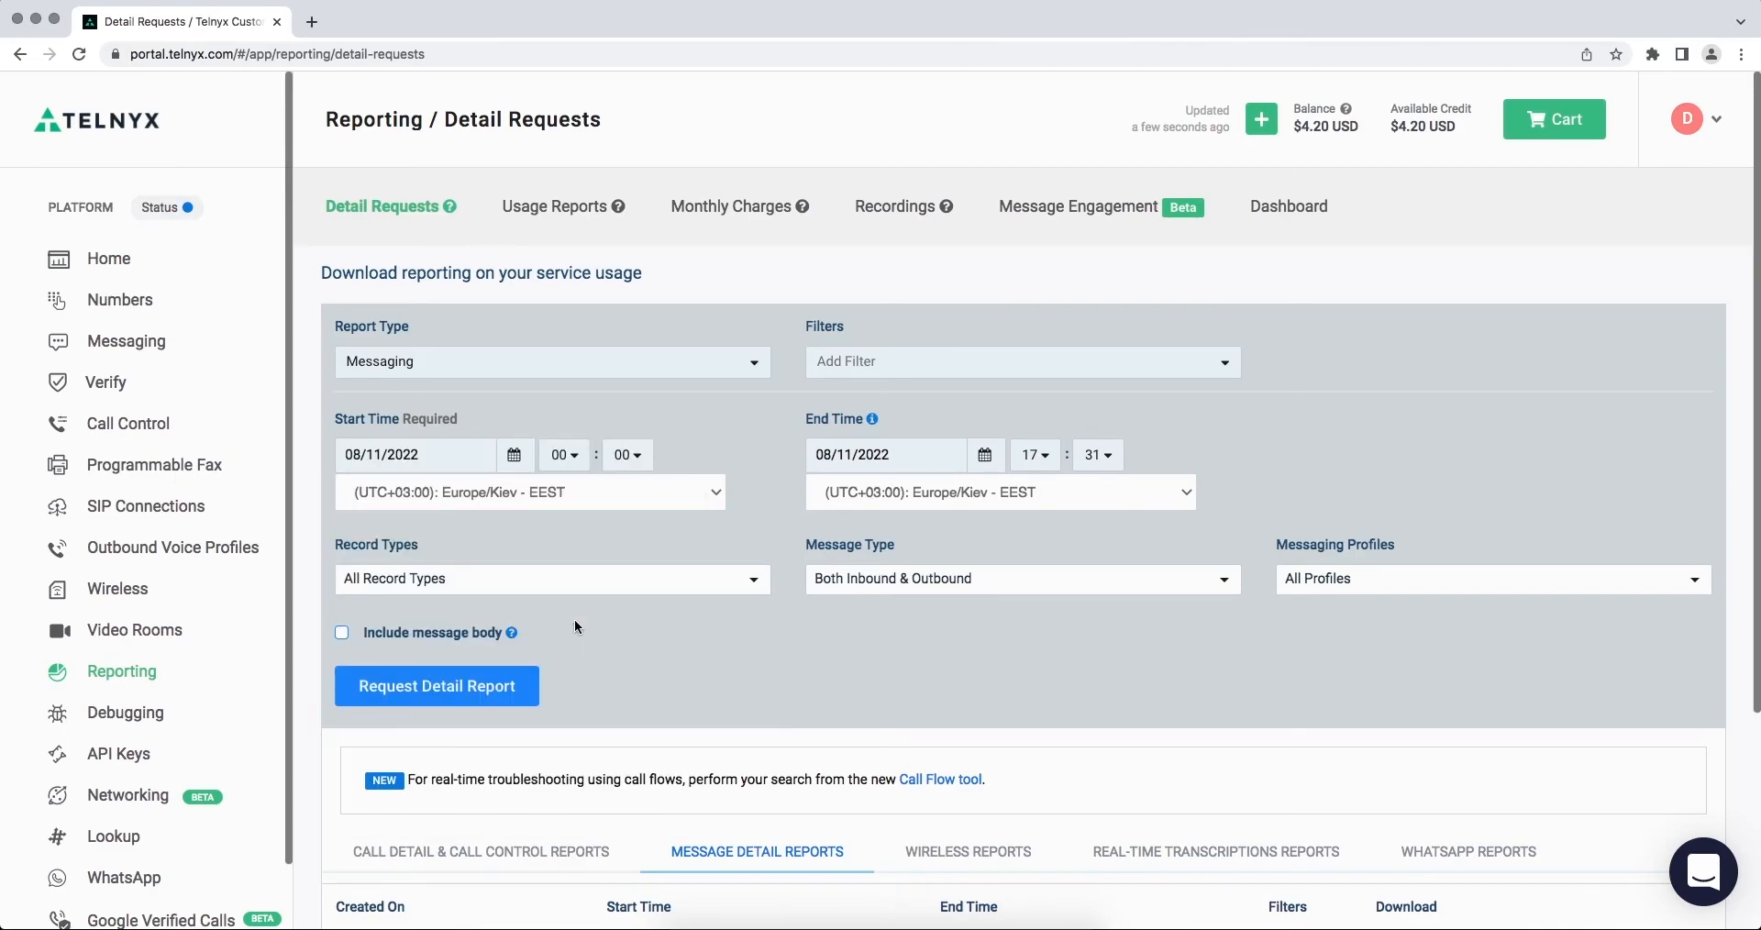
{"action": "left_click", "coordinate": [459, 679]}
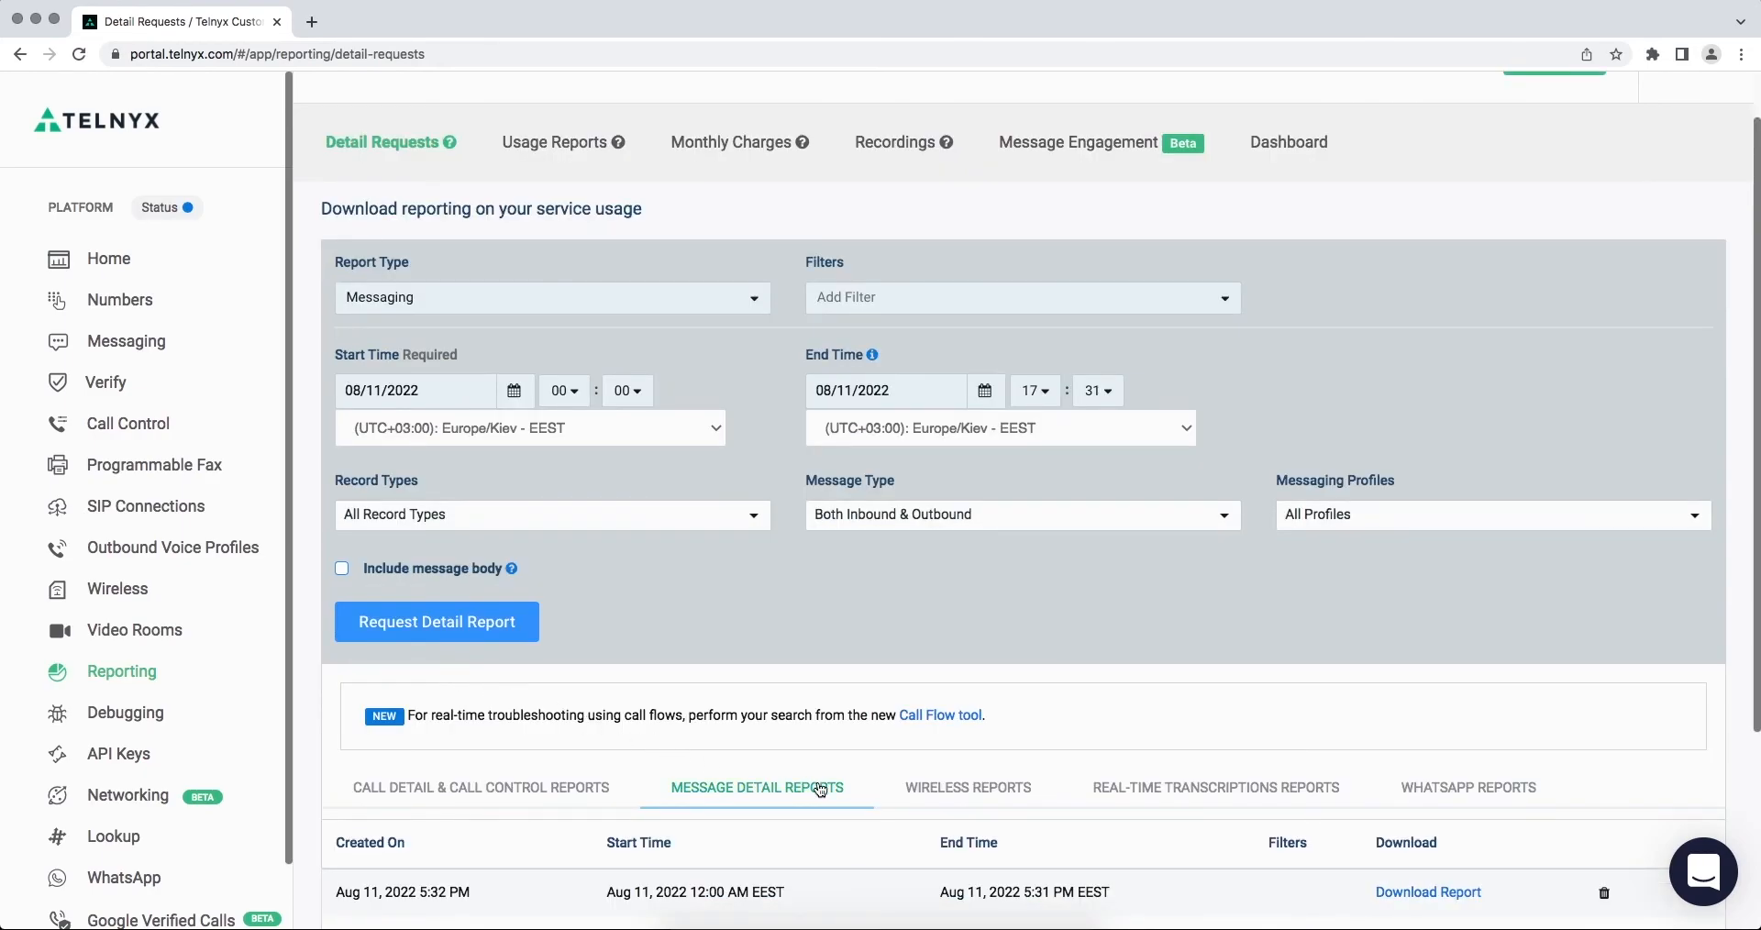
{"action": "left_click", "coordinate": [1389, 894]}
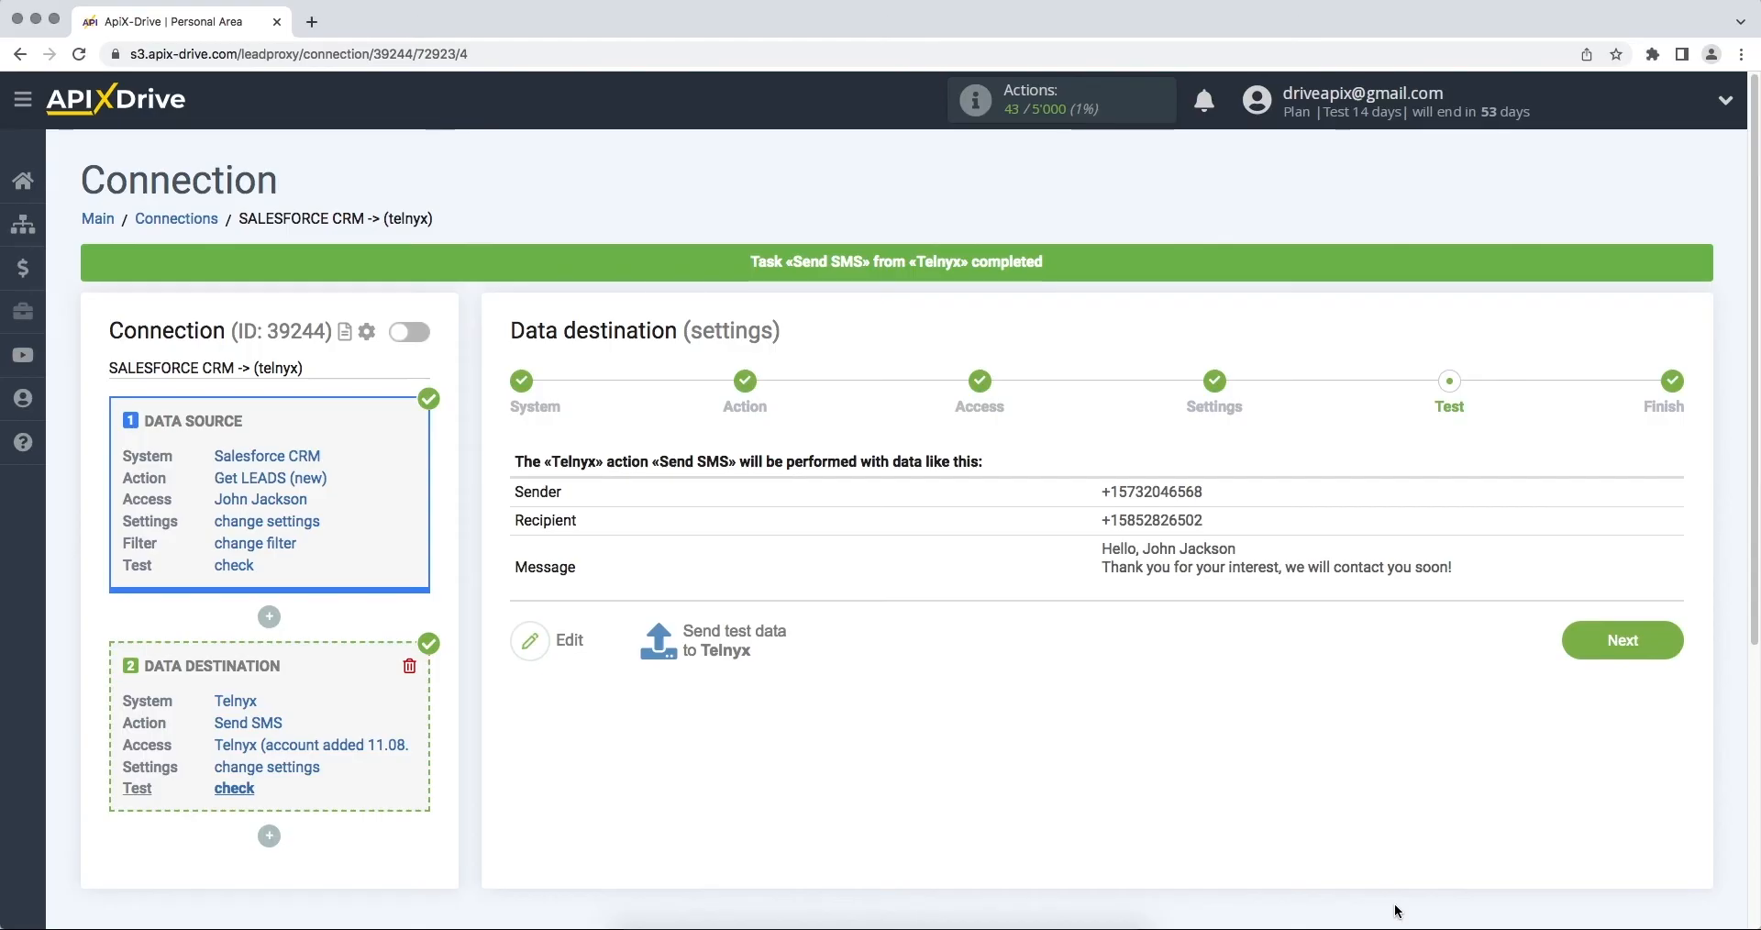
- Back in ApiX-Drive, finish the Telnyx destination setup and enable automatic updates for the connection
{"action": "left_click", "coordinate": [1592, 653]}
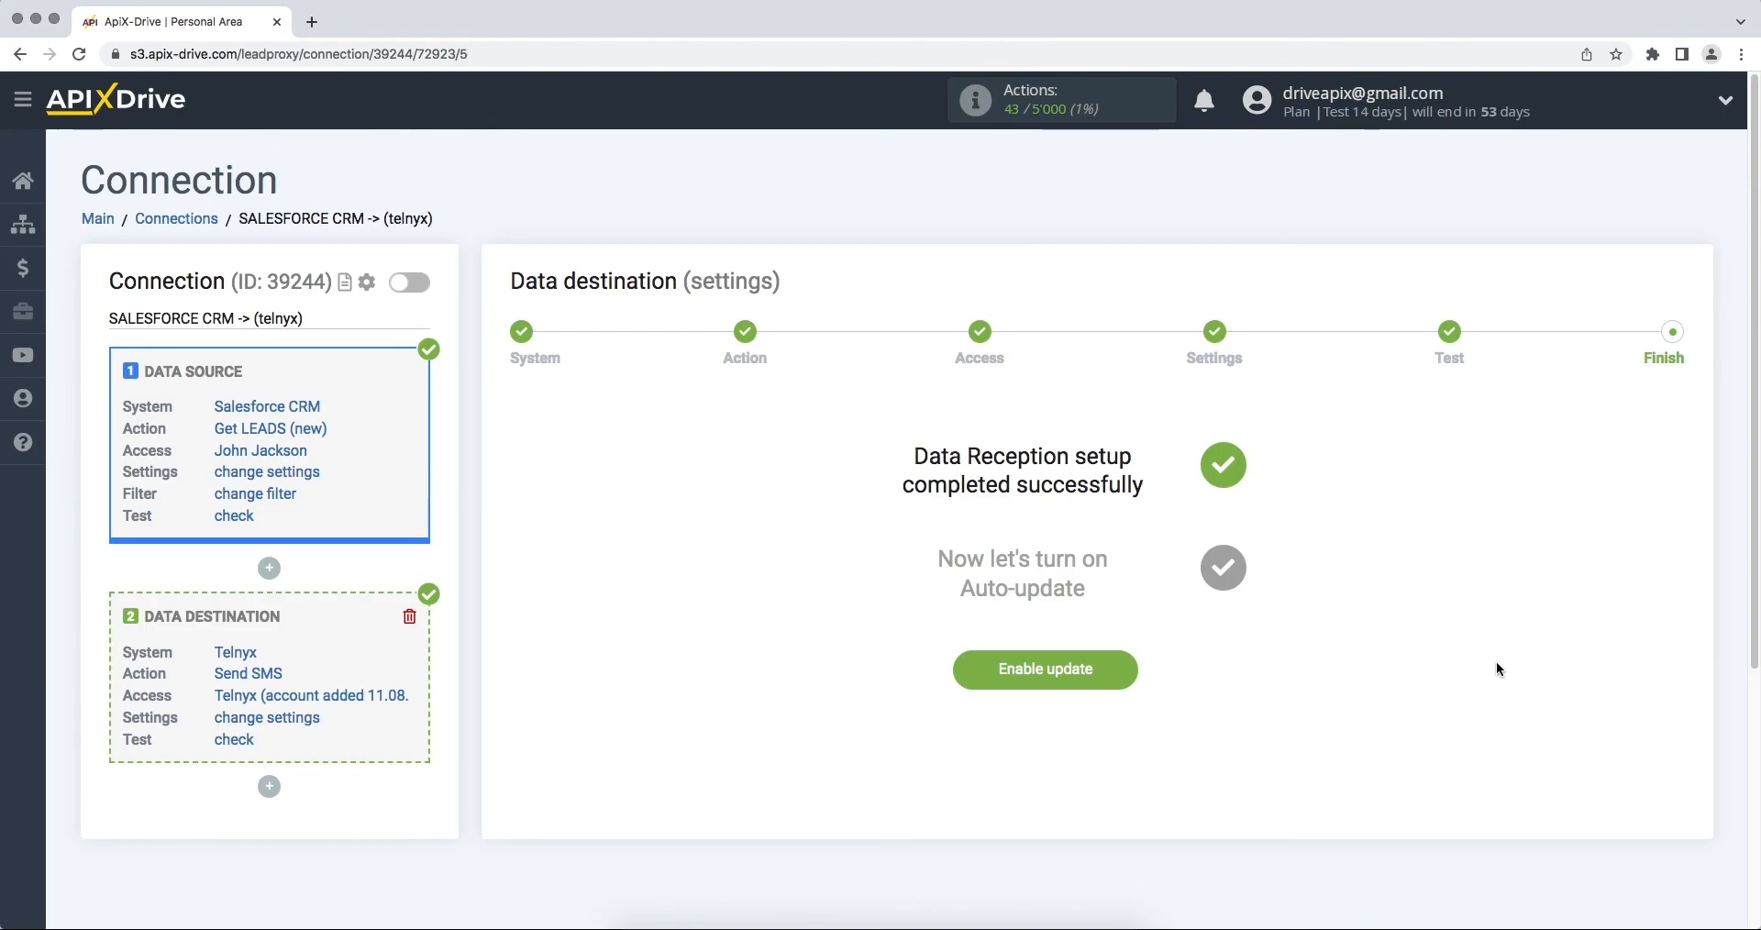
{"action": "left_click", "coordinate": [1068, 677]}
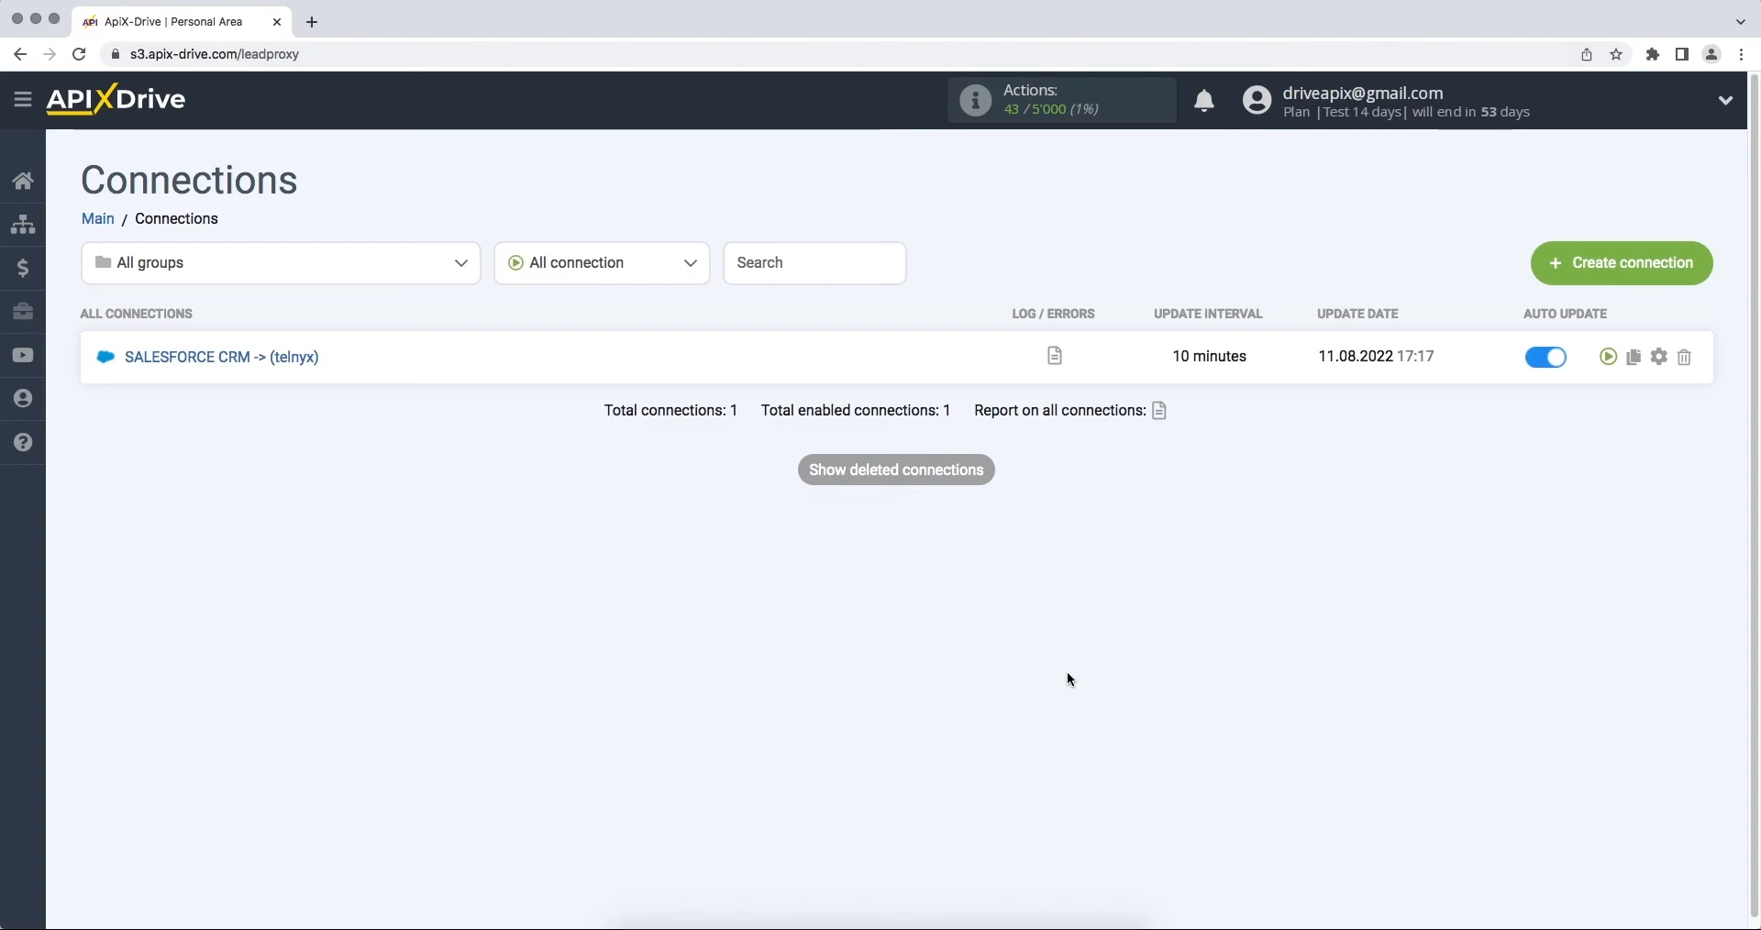
- Set the update interval of the SALESFORCE CRM -> (telnyx) connection to 5 minutes and save the setup
{"action": "left_click", "coordinate": [1660, 357]}
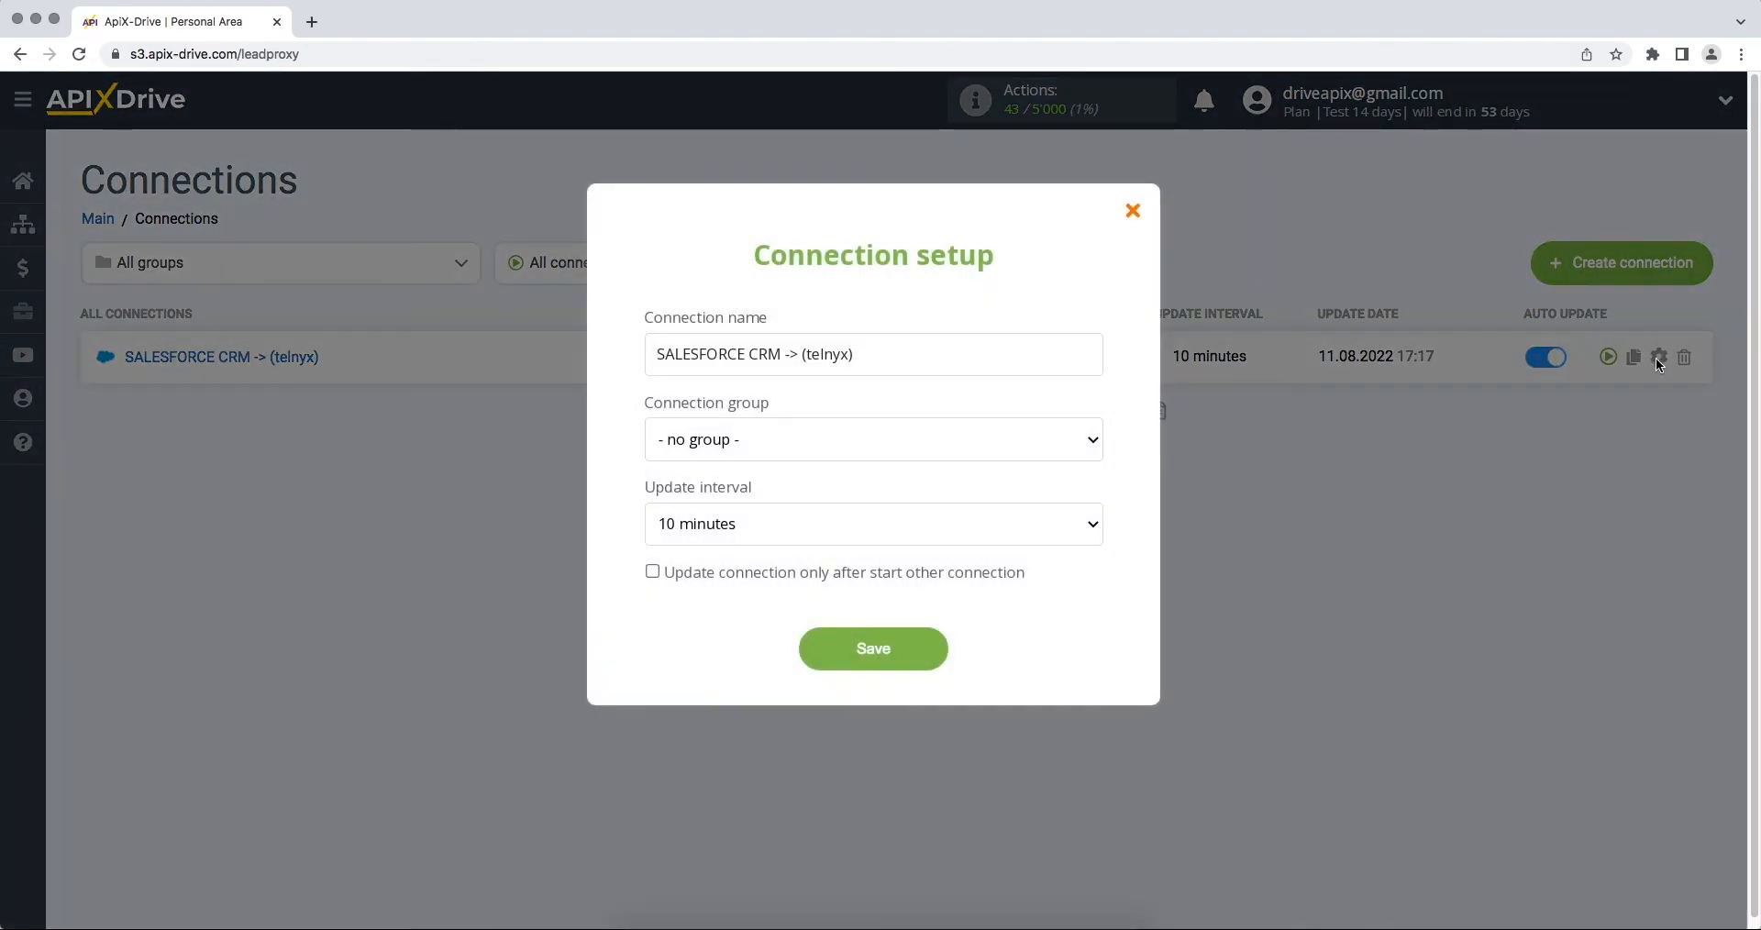
{"action": "left_click", "coordinate": [1031, 526]}
{"action": "left_click", "coordinate": [1037, 510]}
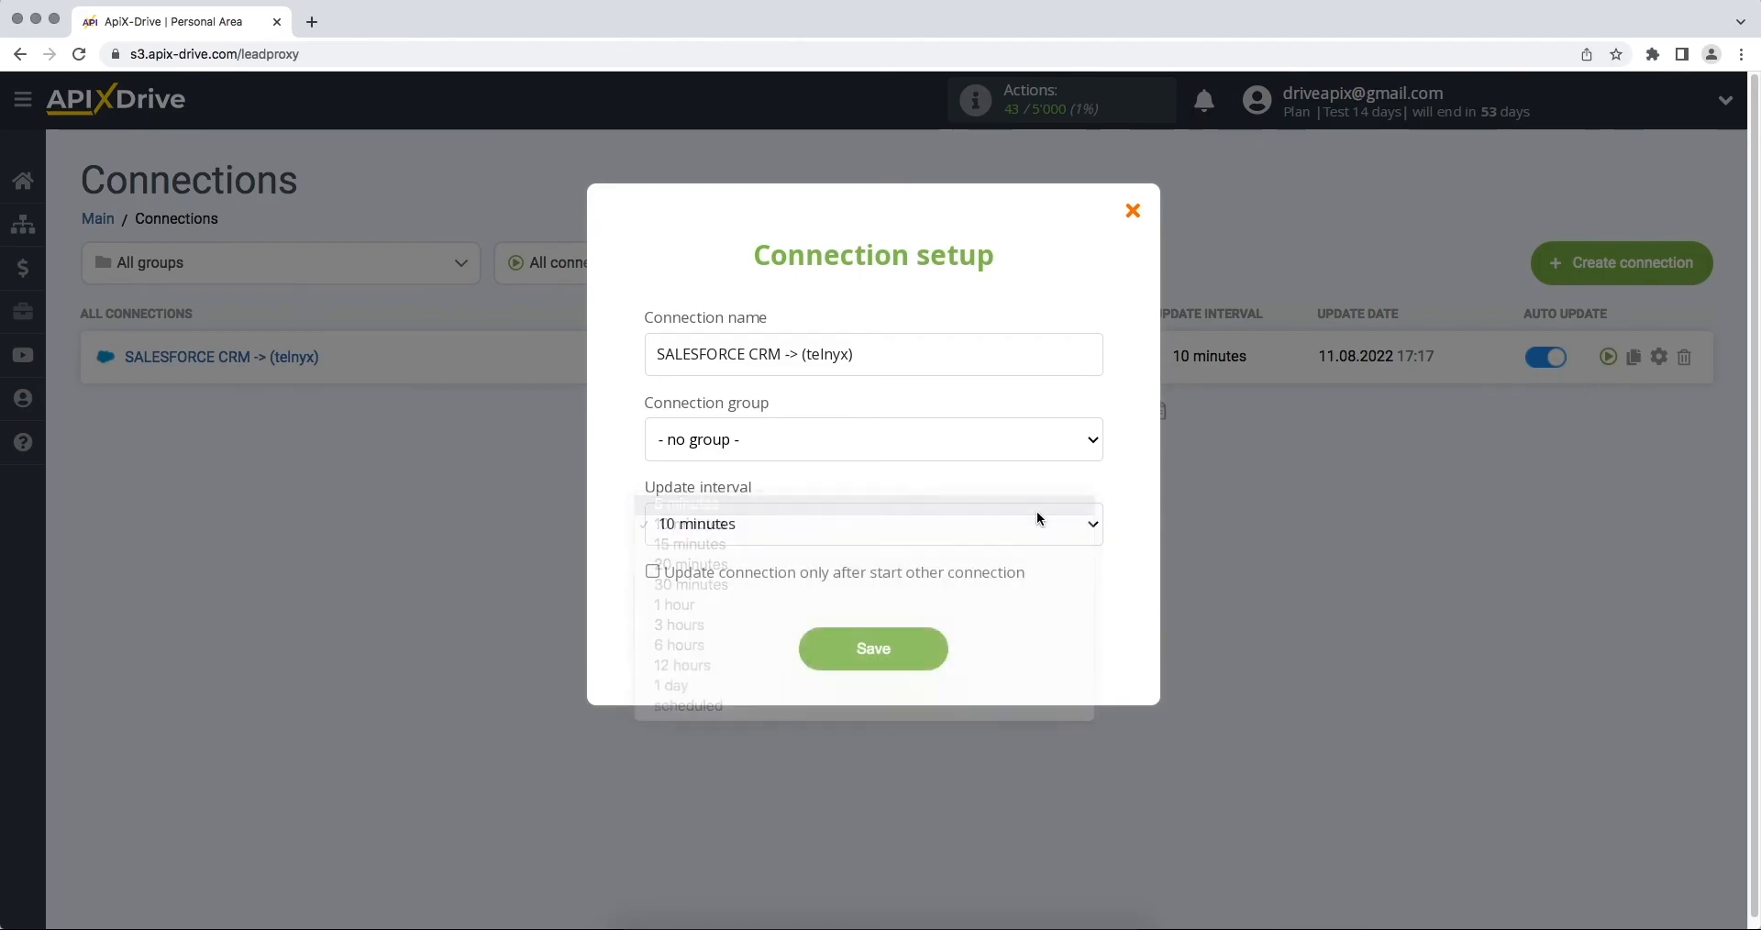
{"action": "left_click", "coordinate": [878, 641]}
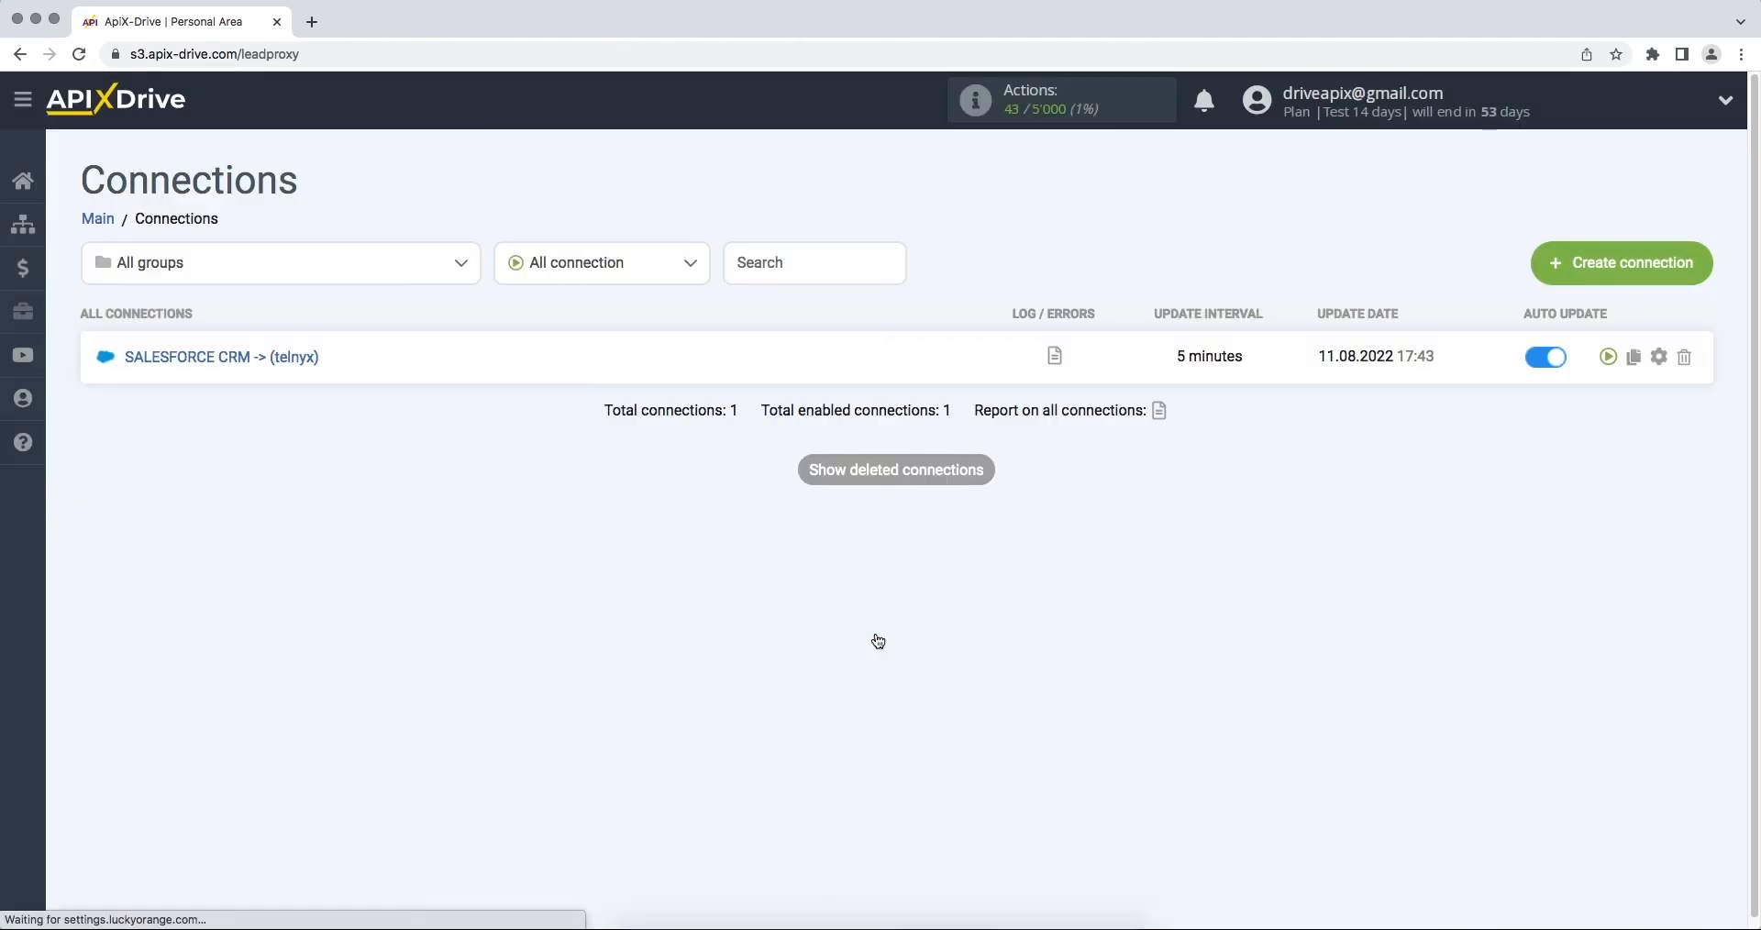